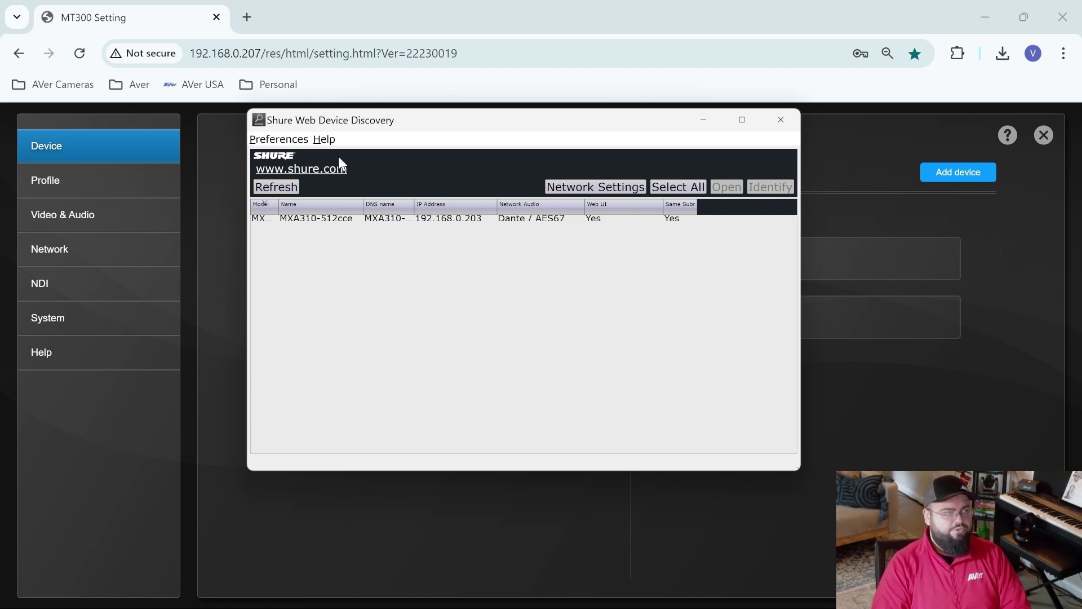
# Step: Rescan for Shure devices and open the MXA310 microphone's web interface
pyautogui.click(272, 187)
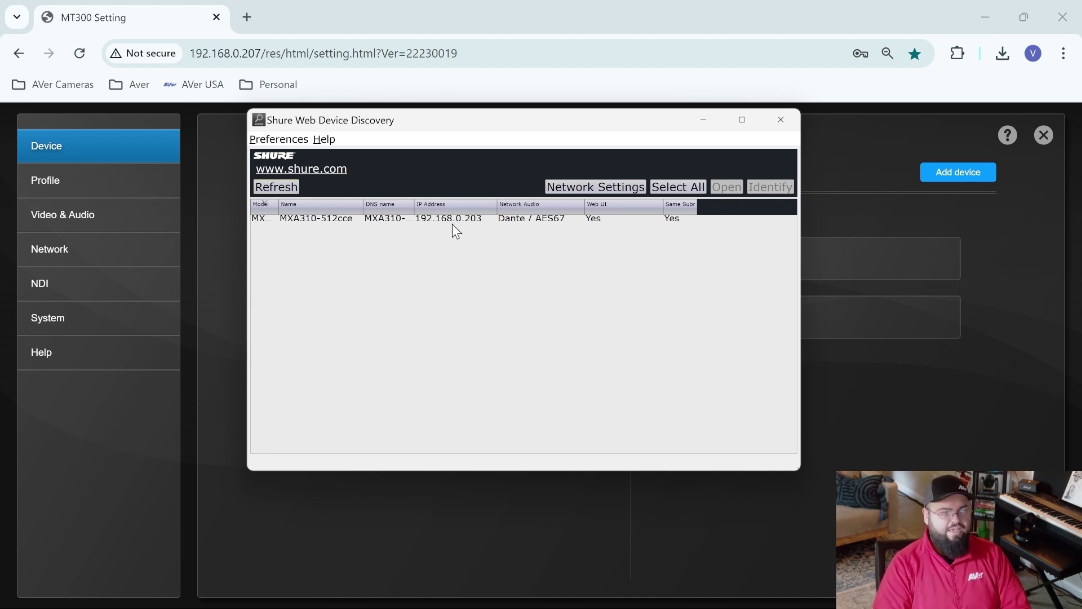
pyautogui.click(317, 219)
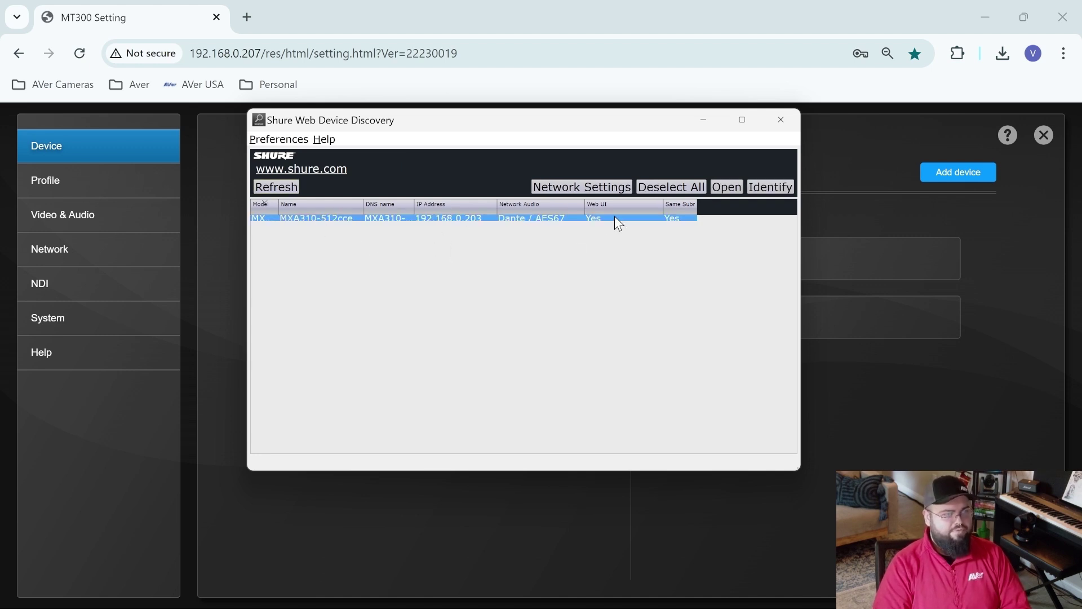
pyautogui.click(727, 188)
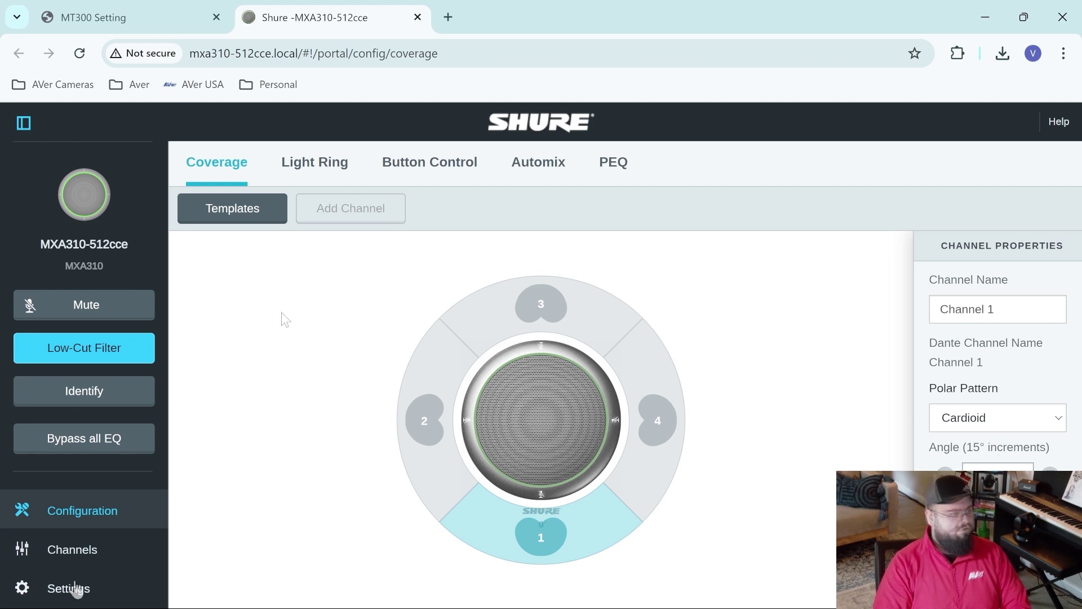
# Step: Open the MXA310's General settings page
pyautogui.click(76, 588)
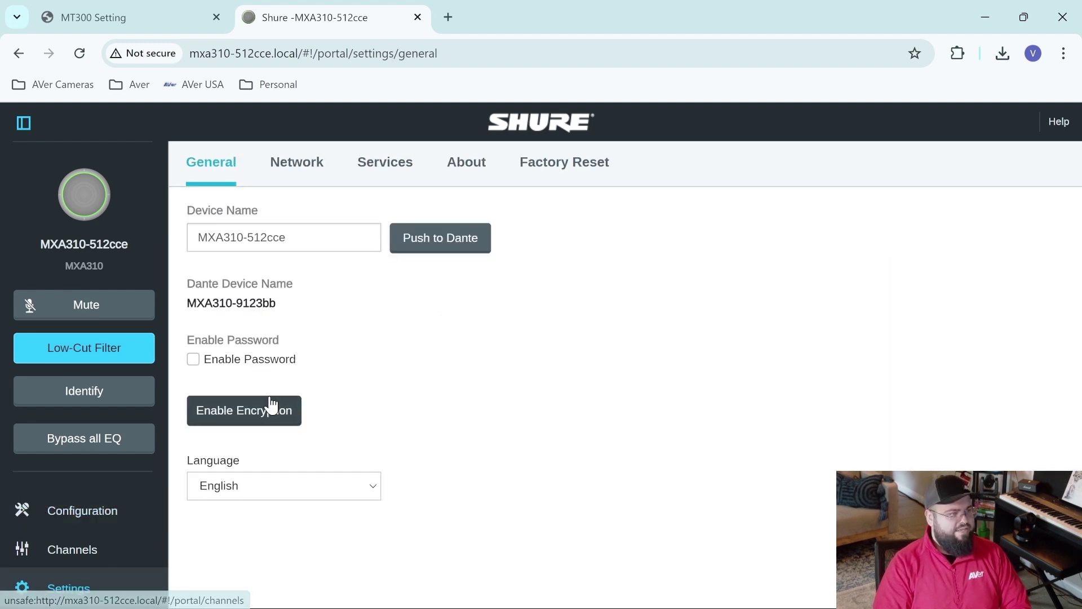
# Step: Keep the Shure Control IP configuration on Manual in the Network settings
pyautogui.click(293, 170)
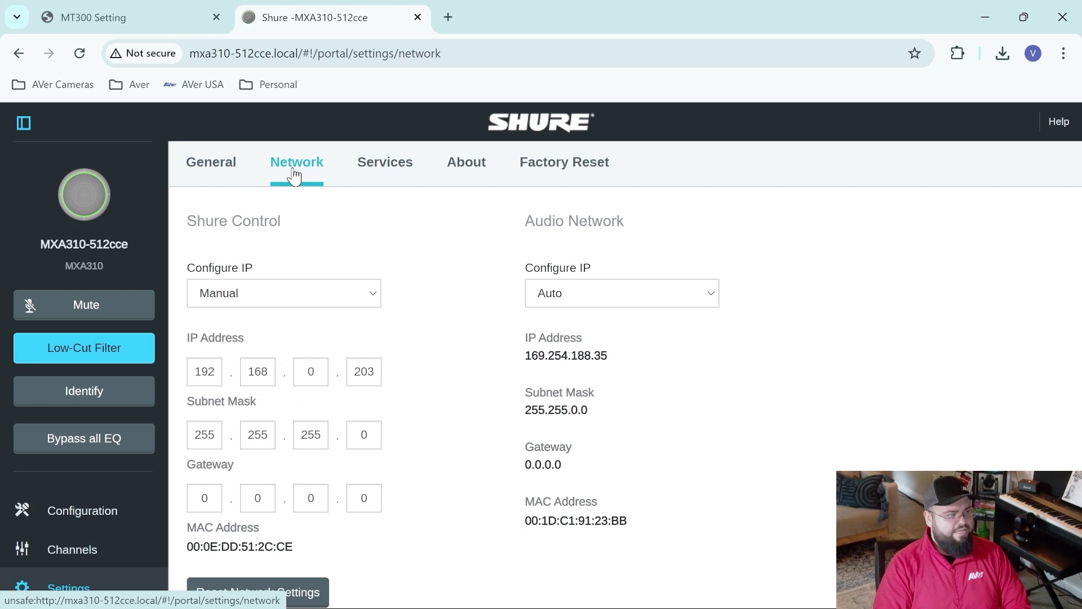
pyautogui.click(248, 287)
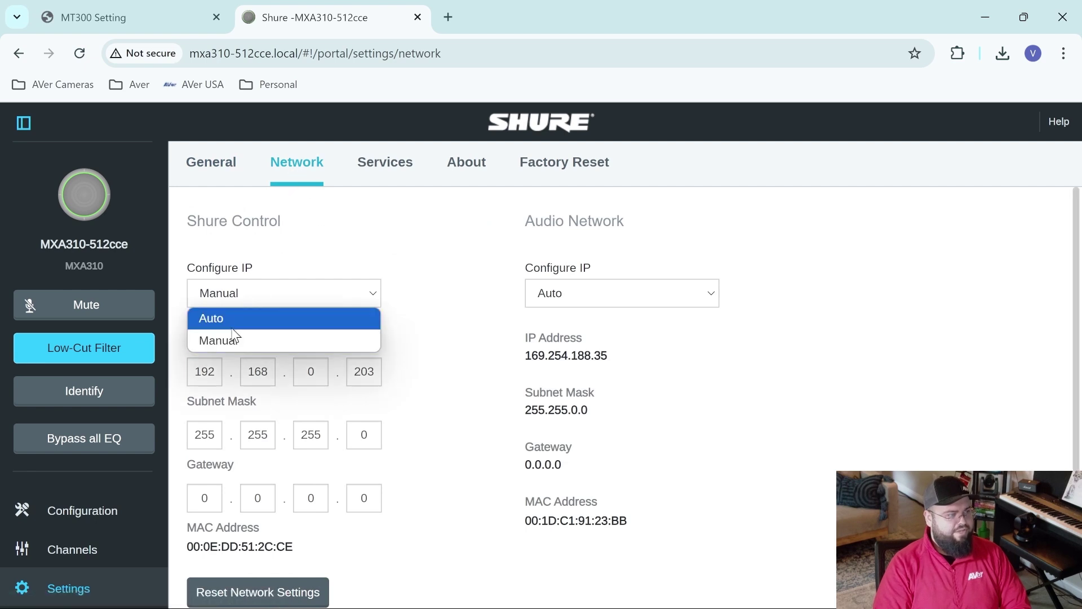
pyautogui.click(225, 344)
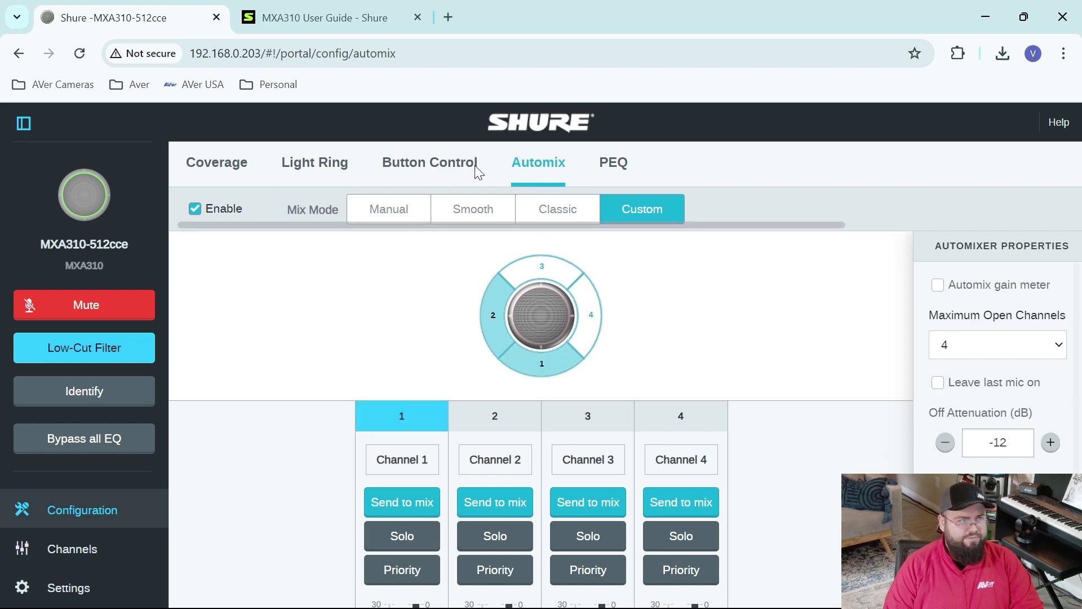
# Step: Read the Automix Settings in the MXA310 user guide, then return to the device tab
pyautogui.click(372, 20)
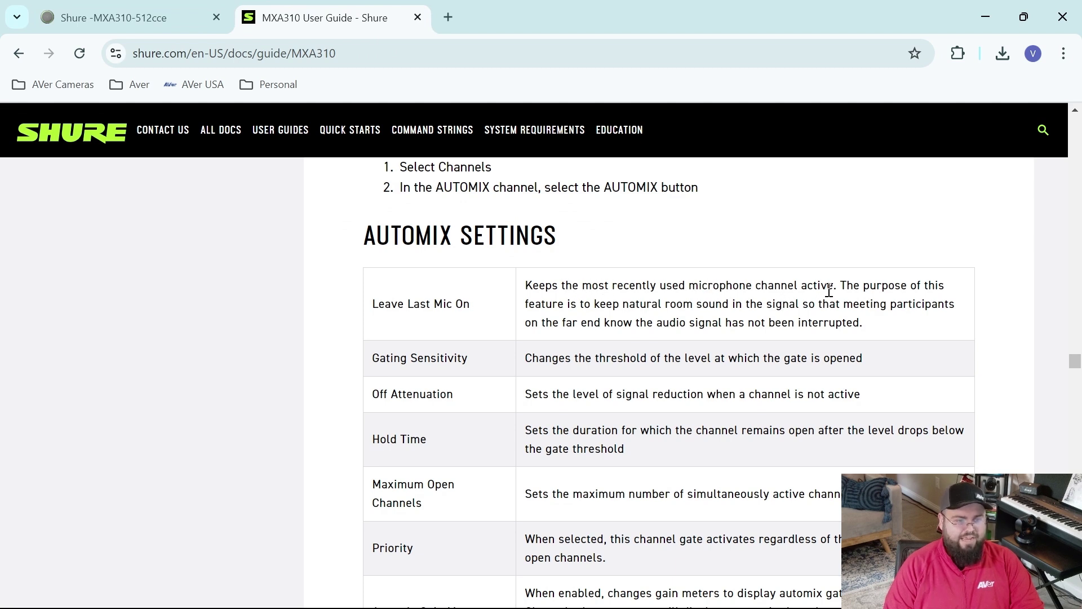
pyautogui.click(138, 20)
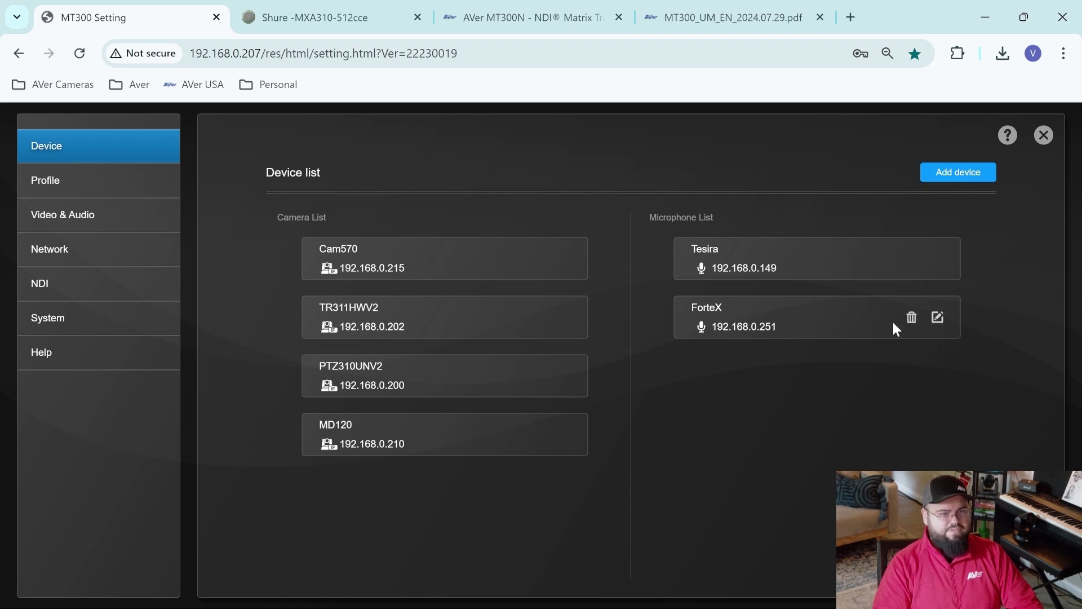
pyautogui.click(958, 174)
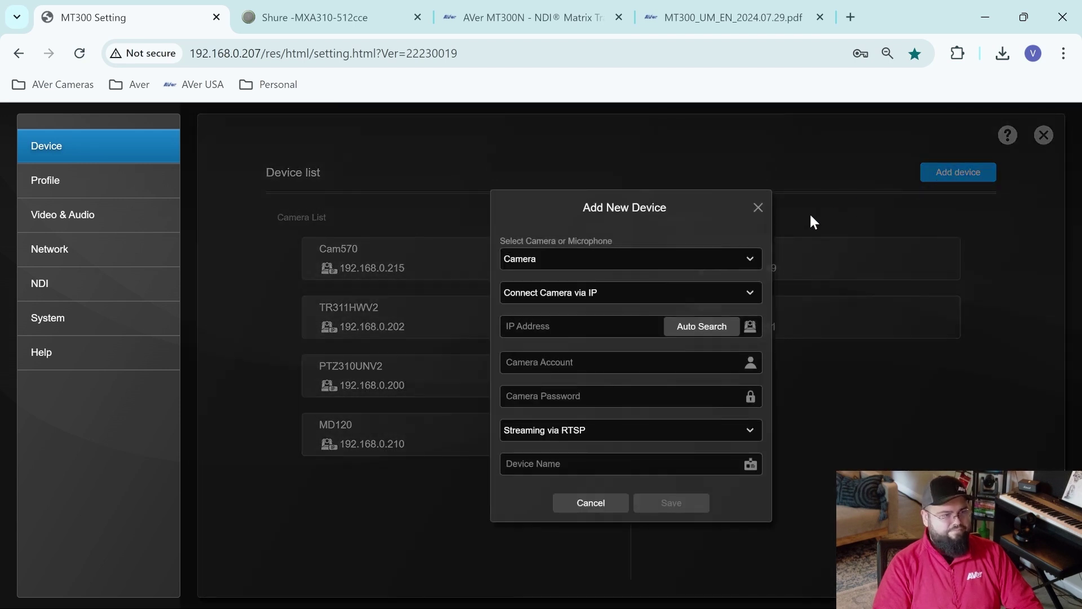
# Step: Add a Shure-brand microphone at IP 192.168.0.203 named 'Shure 310' and save it
pyautogui.click(648, 259)
pyautogui.click(560, 304)
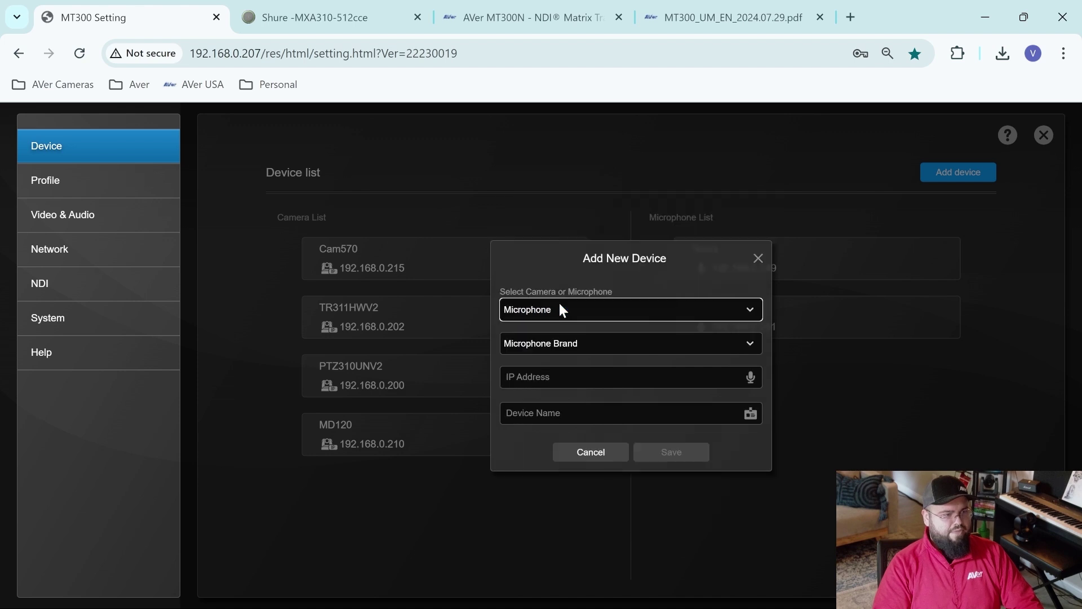
pyautogui.click(590, 346)
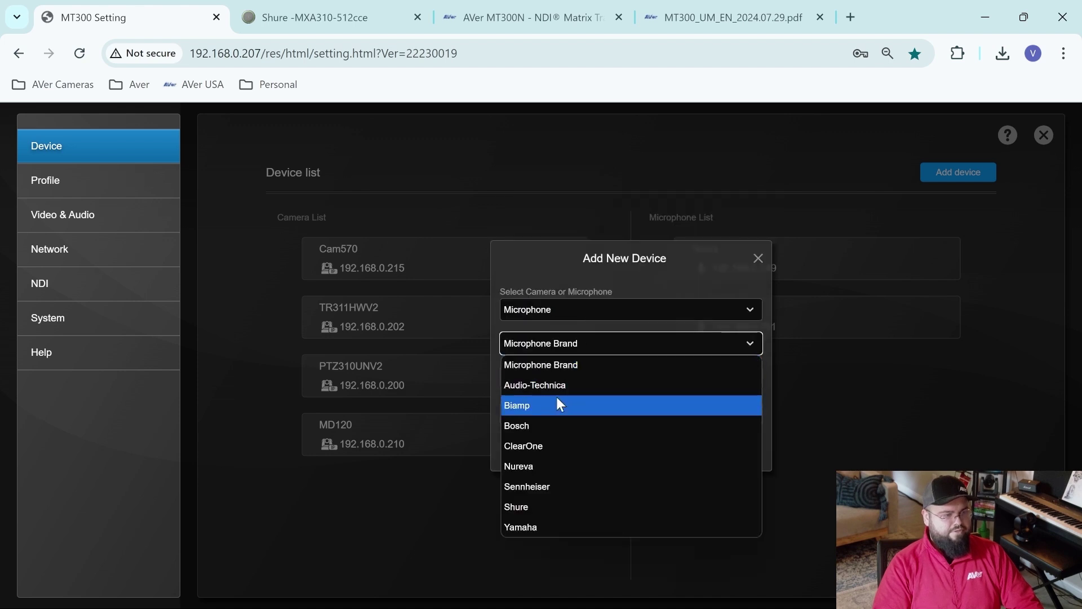
pyautogui.click(532, 506)
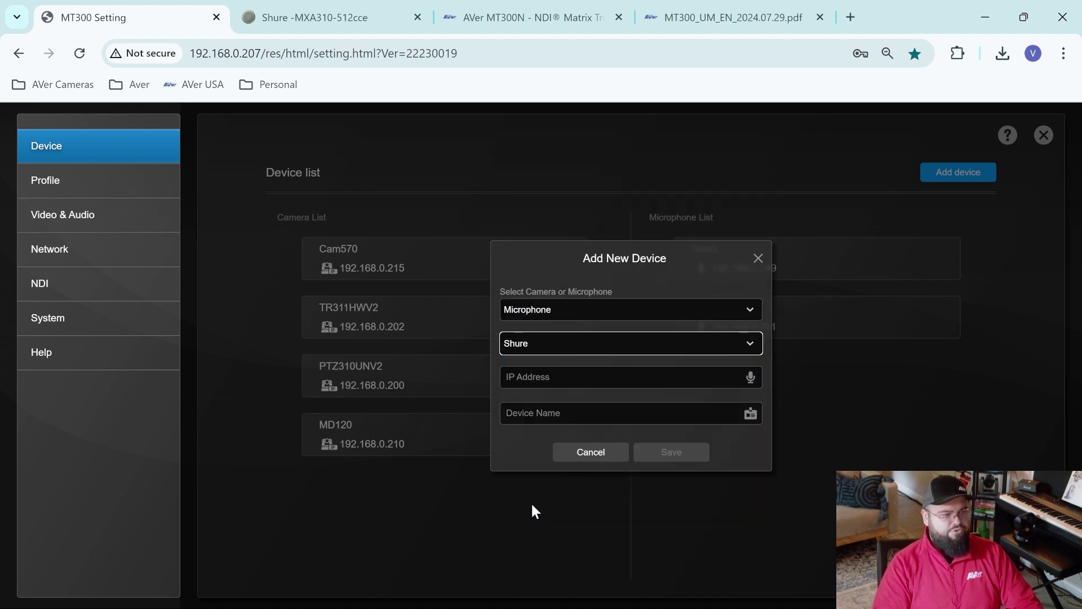
pyautogui.click(557, 379)
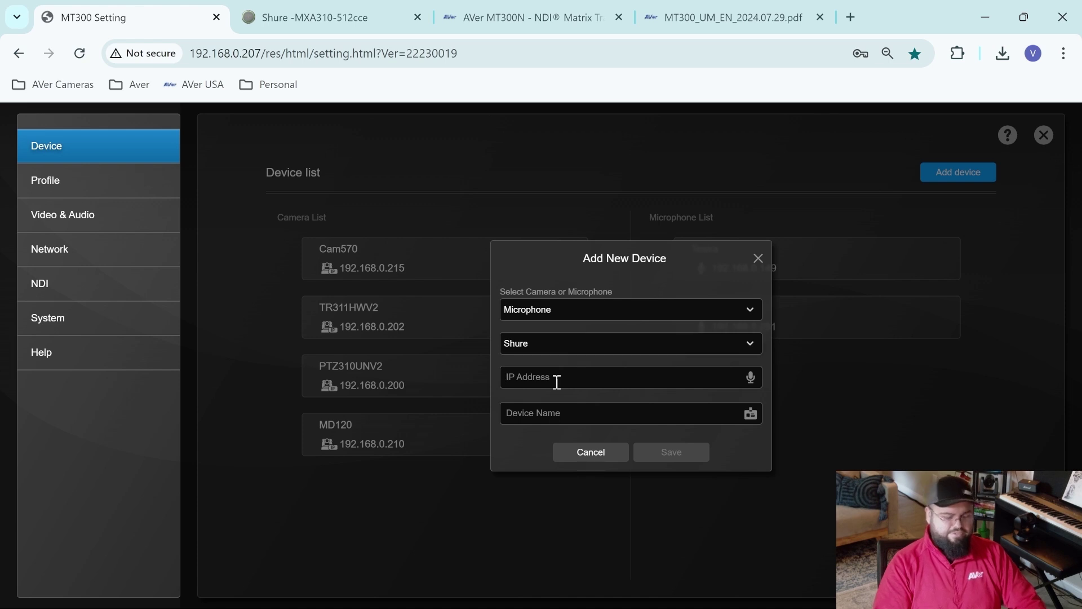
pyautogui.write('192')
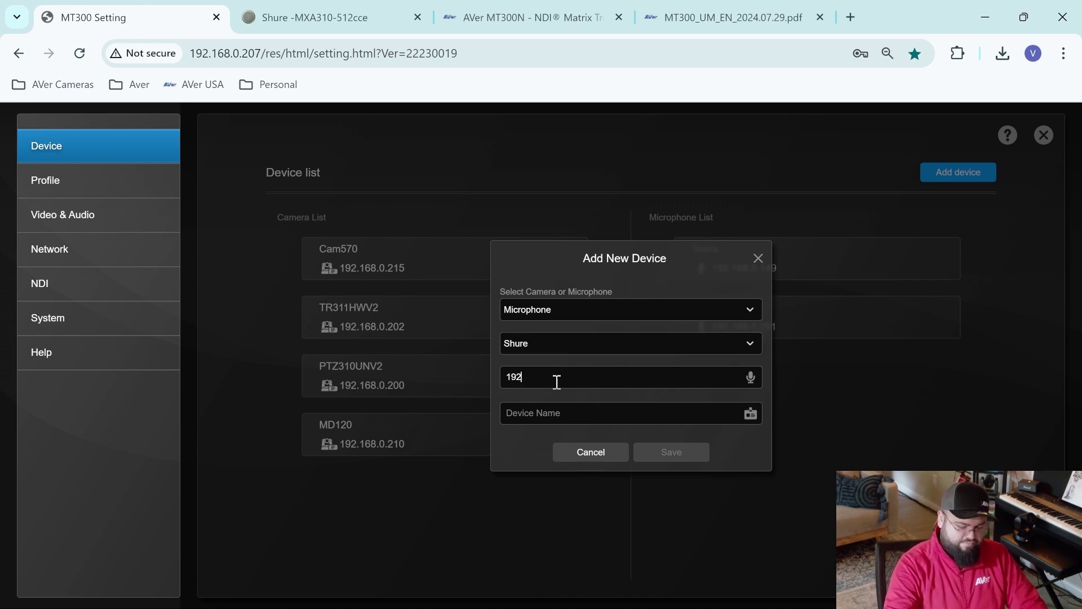
pyautogui.write('.168.0.')
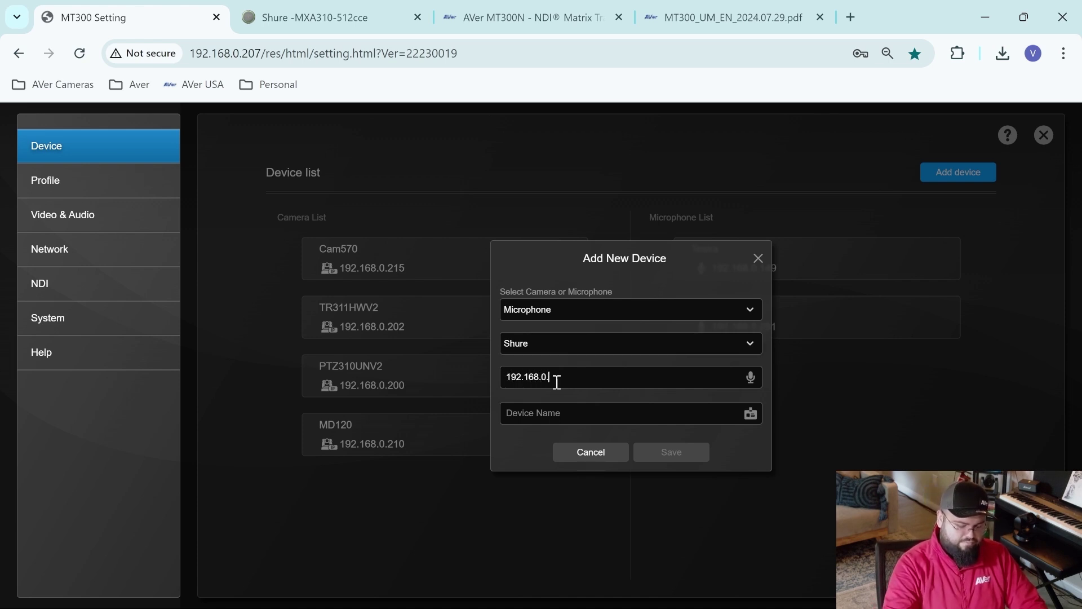
pyautogui.write('203')
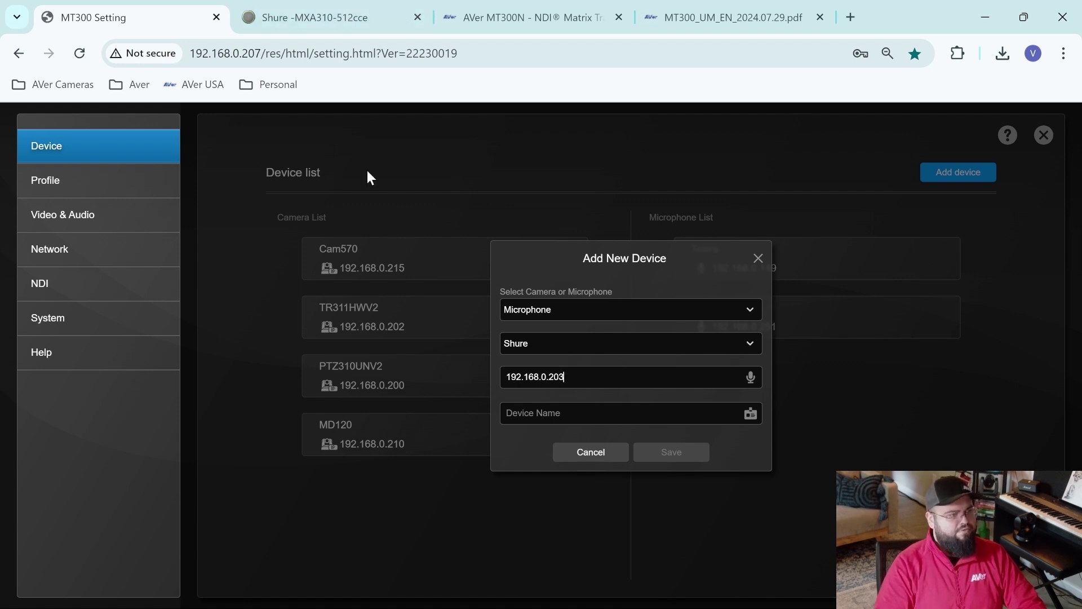
pyautogui.click(293, 27)
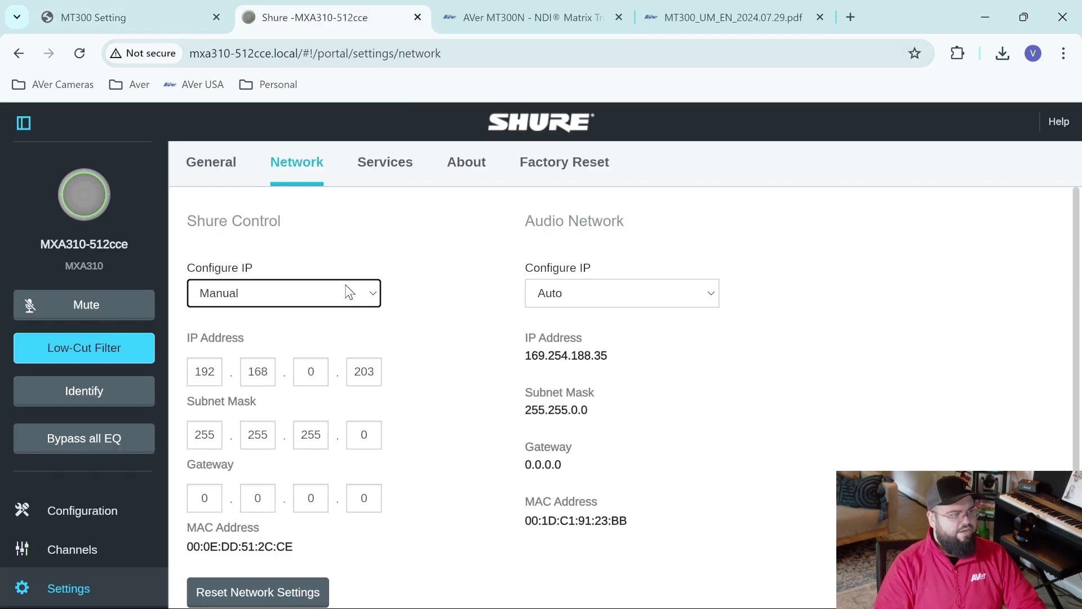
pyautogui.click(146, 15)
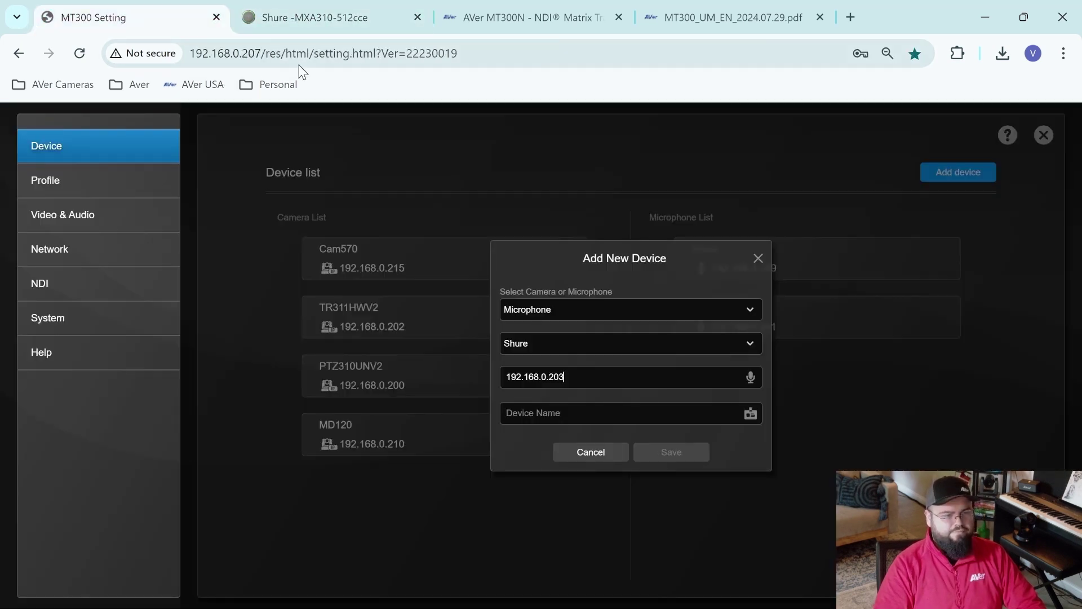
pyautogui.click(534, 413)
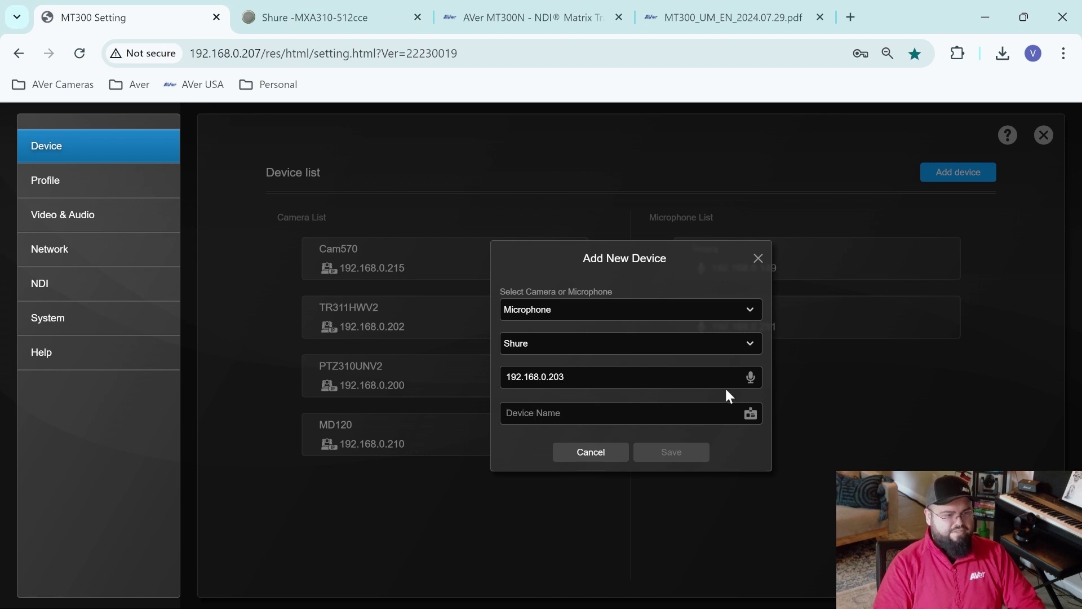
pyautogui.write('Sh')
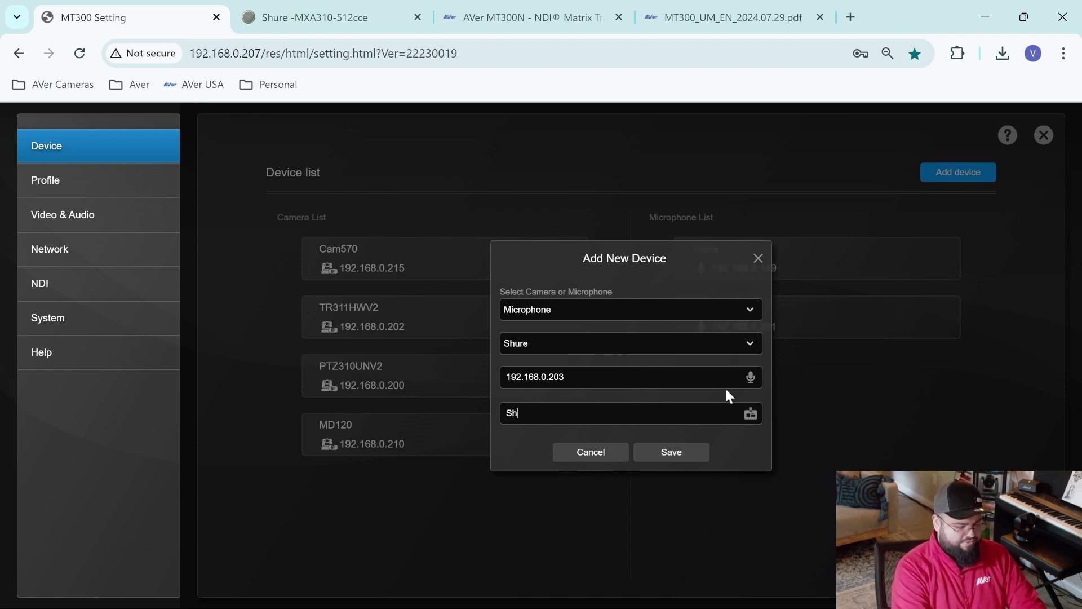
pyautogui.write('ure')
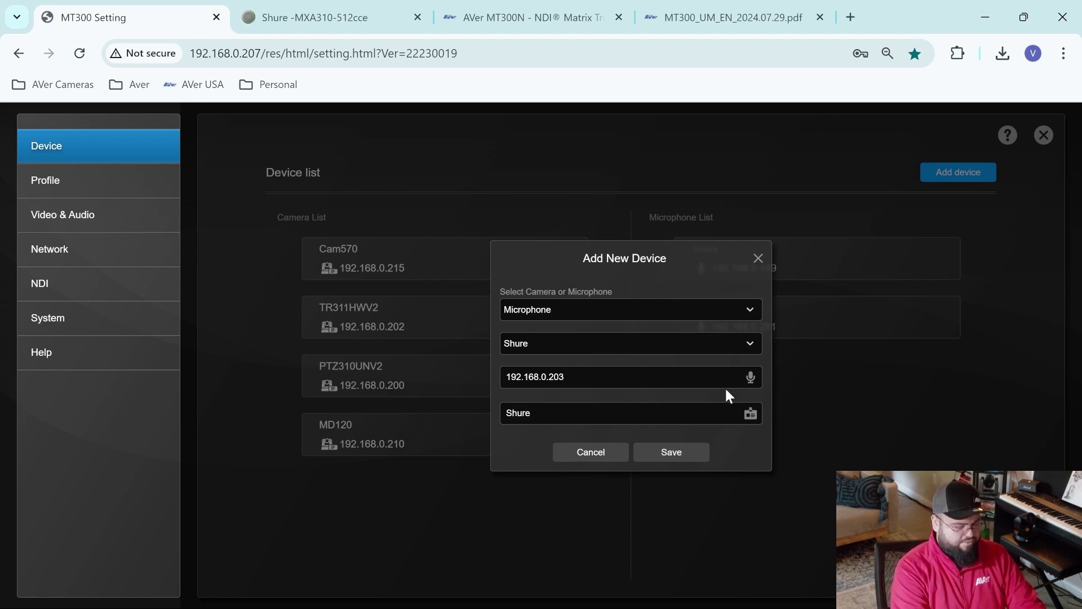
pyautogui.write(' 310')
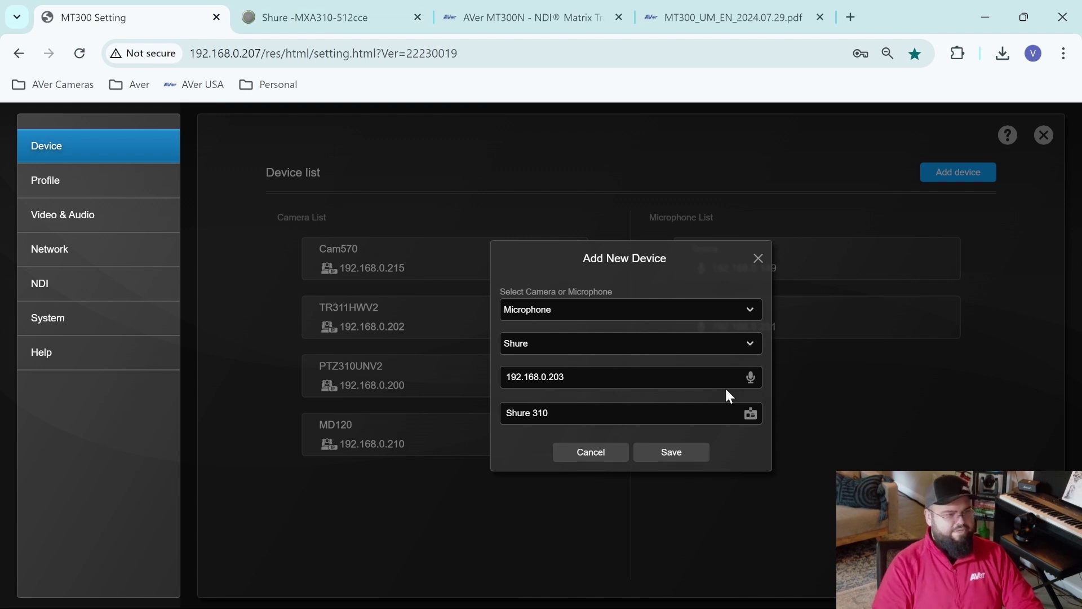
pyautogui.click(675, 455)
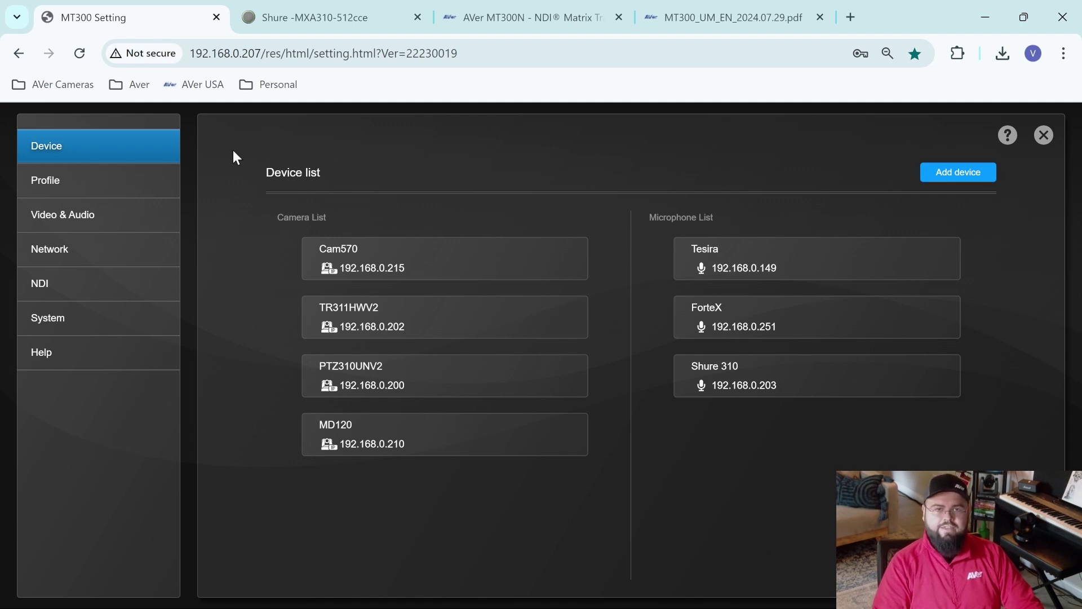
pyautogui.click(51, 181)
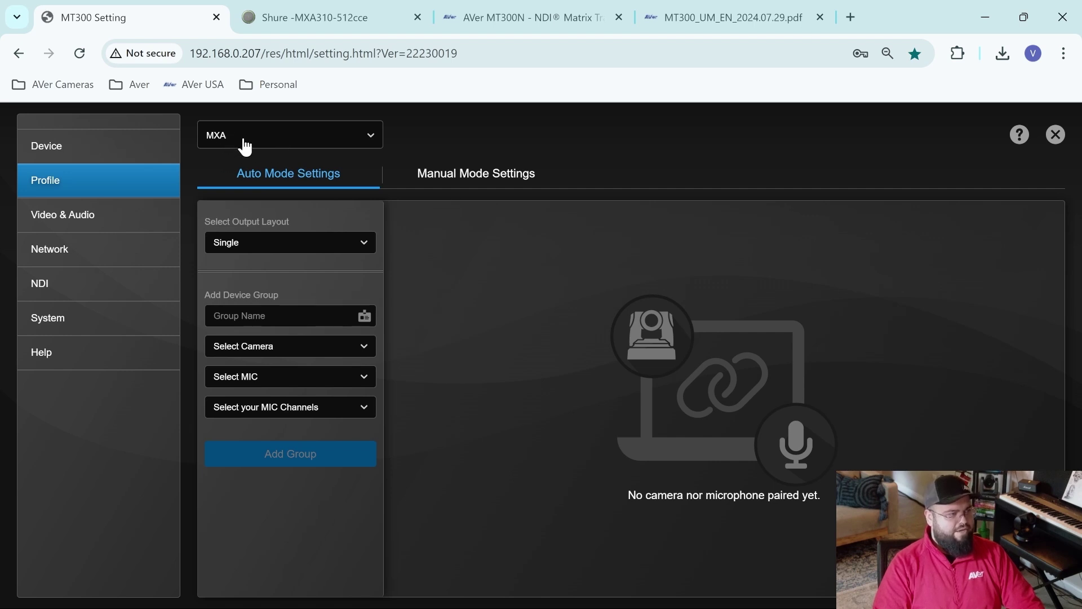
# Step: Create group 'TR' with camera TR311HWV2, microphone Shure 310 and default 8 channels
pyautogui.click(262, 343)
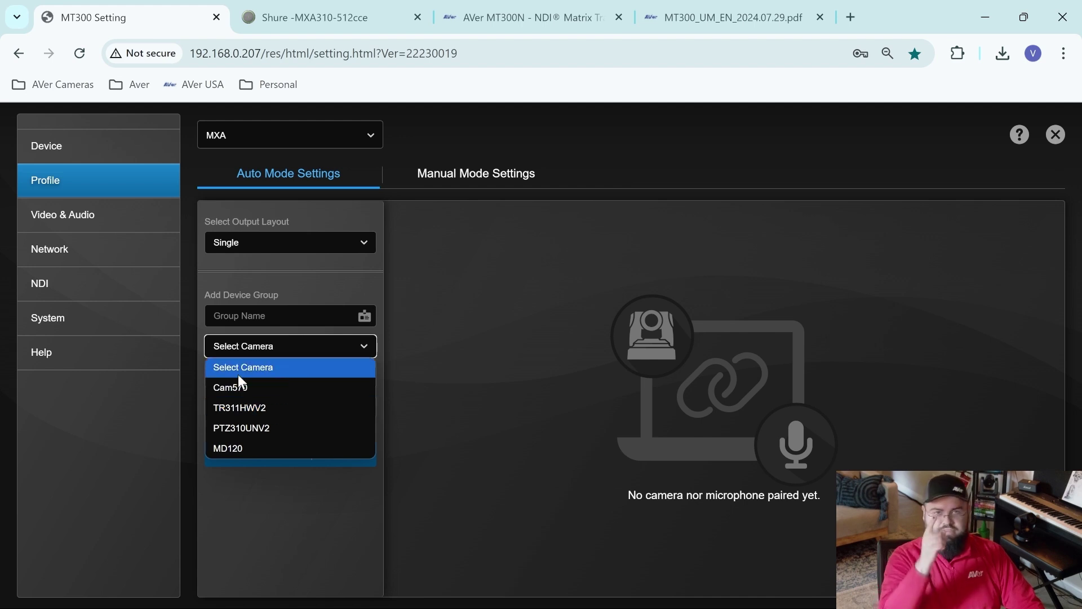
pyautogui.click(280, 408)
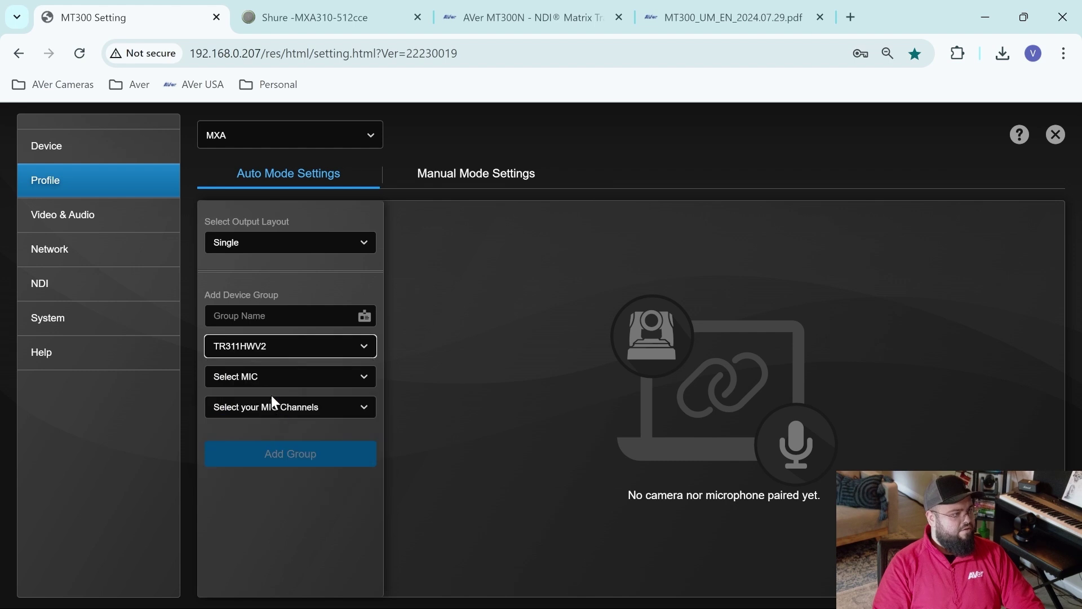
pyautogui.click(263, 379)
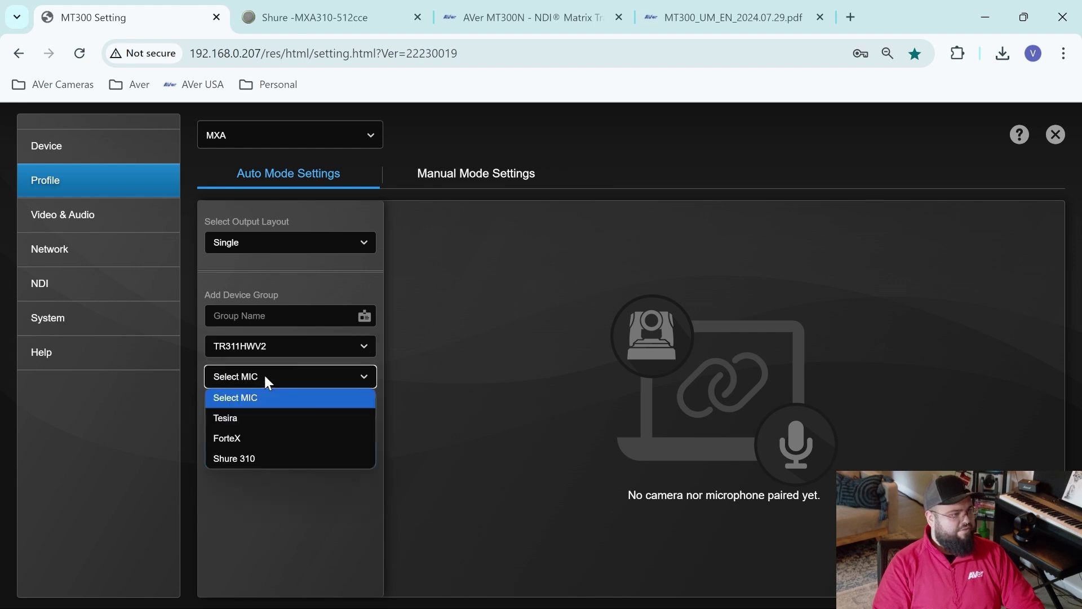
pyautogui.click(255, 459)
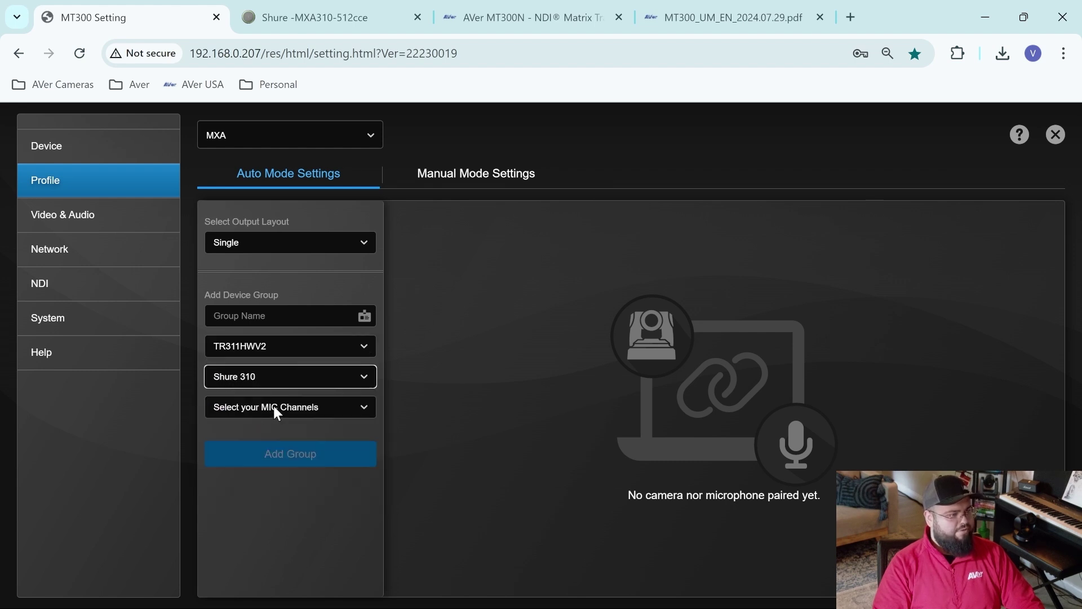
pyautogui.click(277, 410)
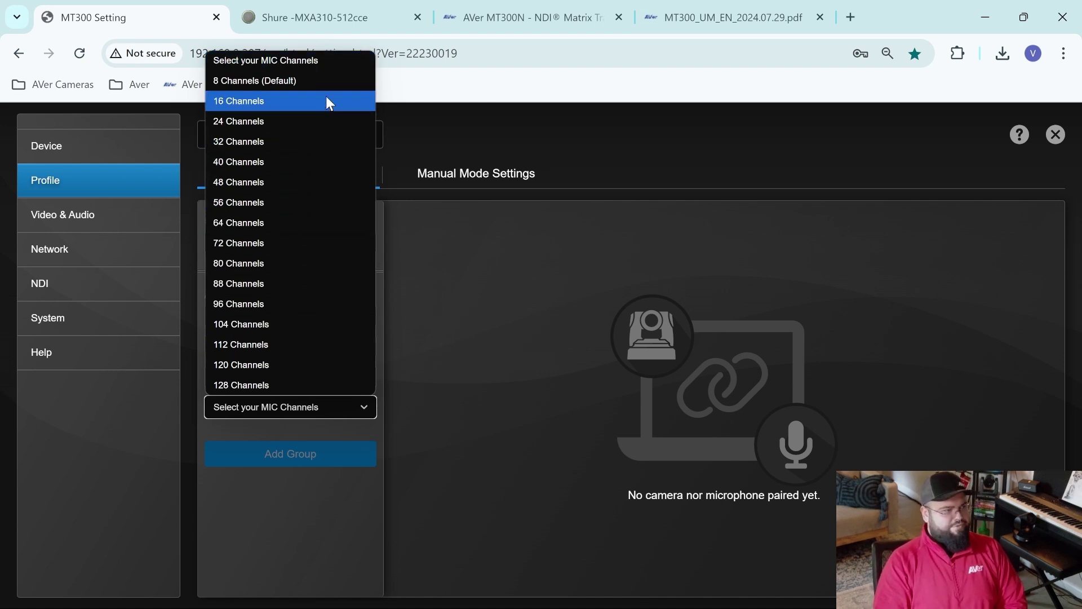
pyautogui.click(293, 82)
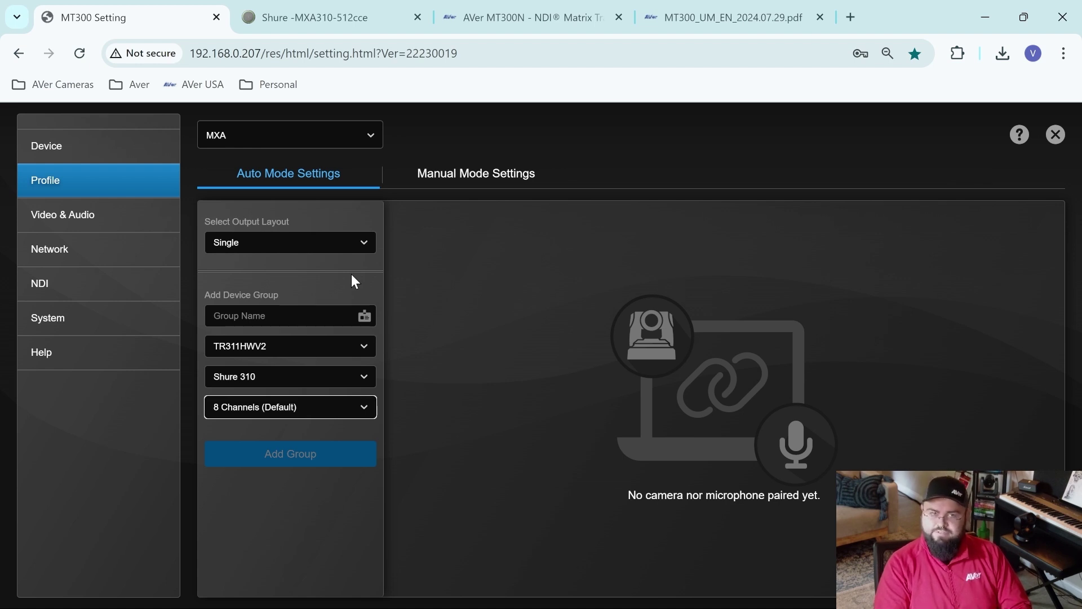
pyautogui.click(276, 314)
pyautogui.write('TR')
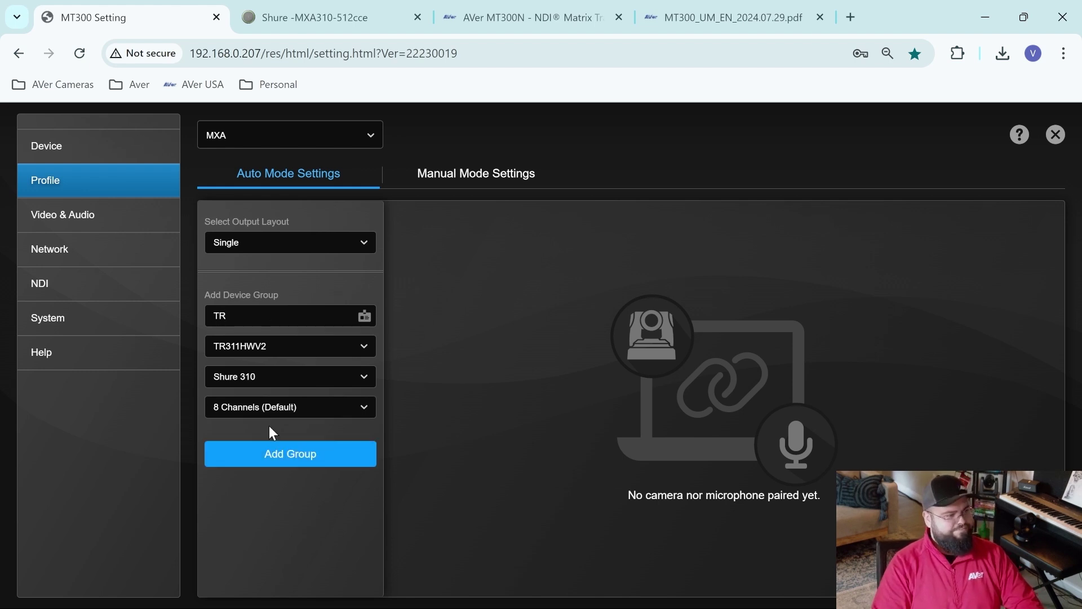
pyautogui.click(281, 454)
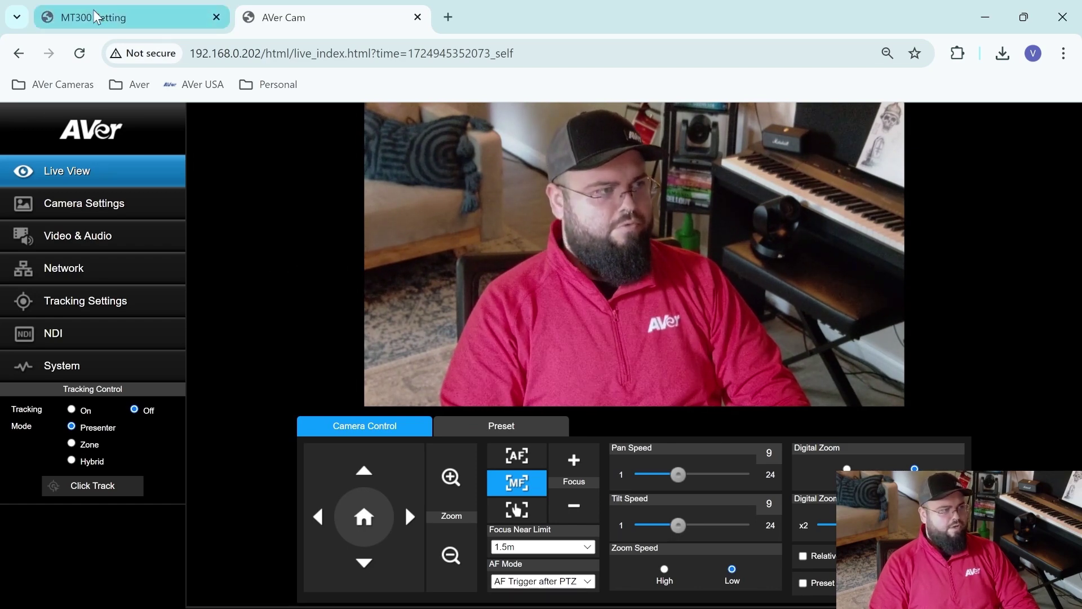
# Step: Pan the camera left onto the curtain and save that view as preset 63
pyautogui.click(114, 25)
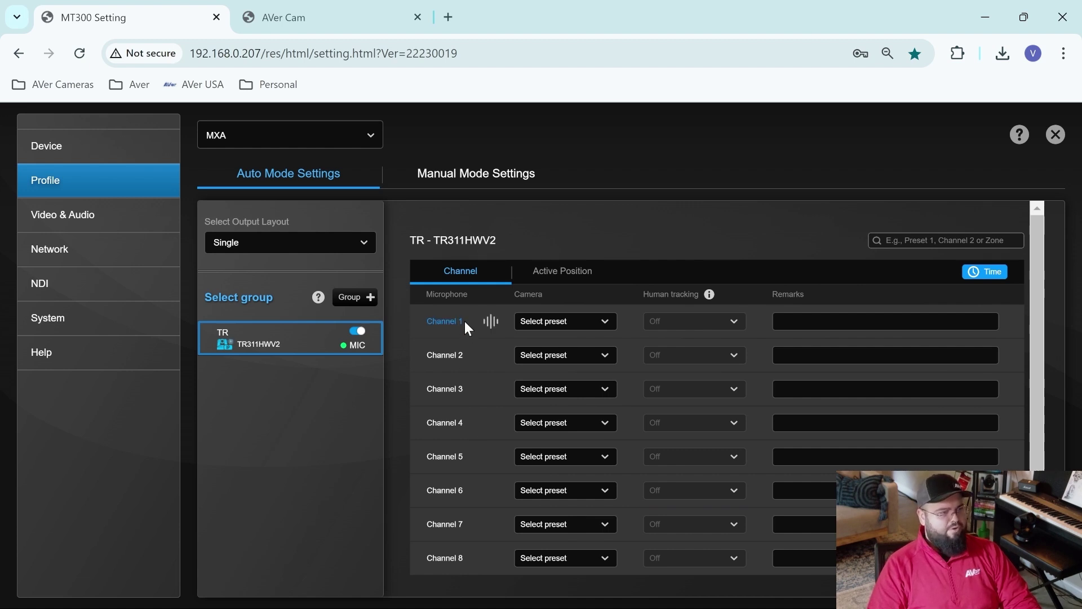
pyautogui.click(318, 30)
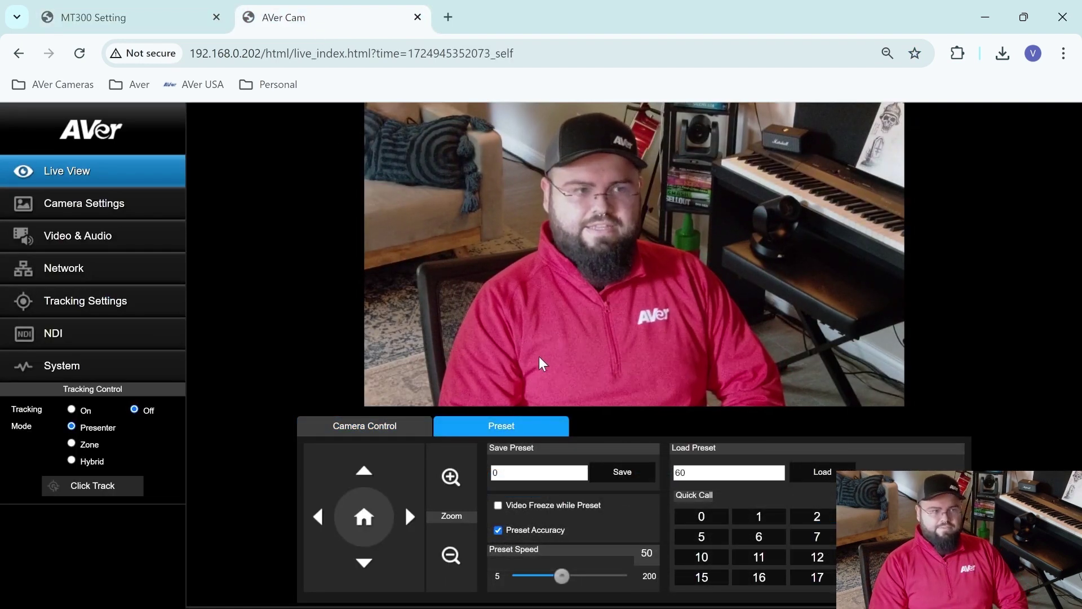
pyautogui.click(320, 518)
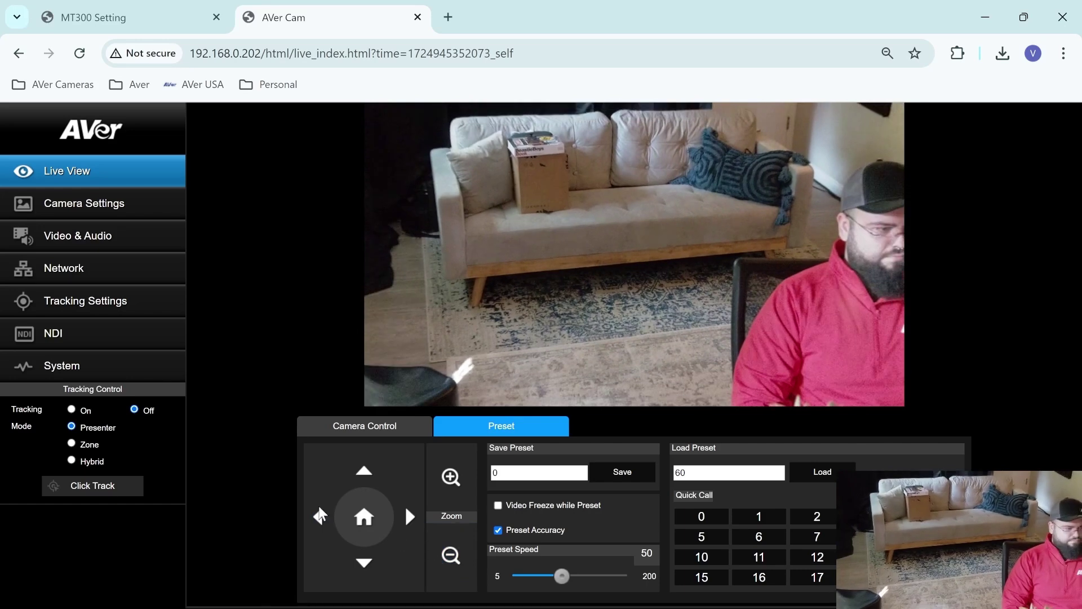
pyautogui.click(318, 519)
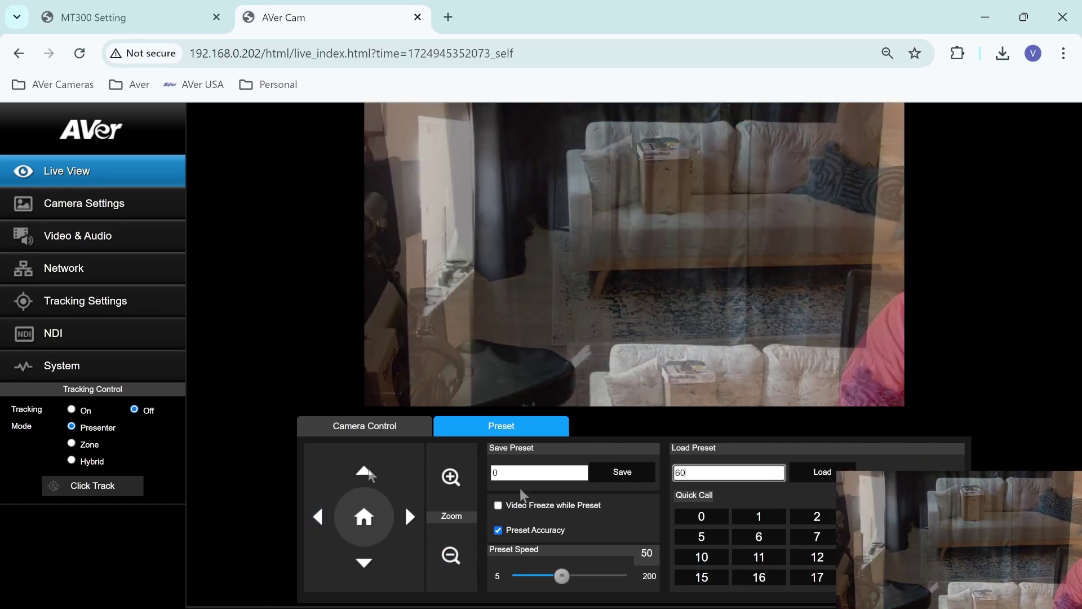
pyautogui.moveTo(524, 478); pyautogui.dragTo(491, 474)
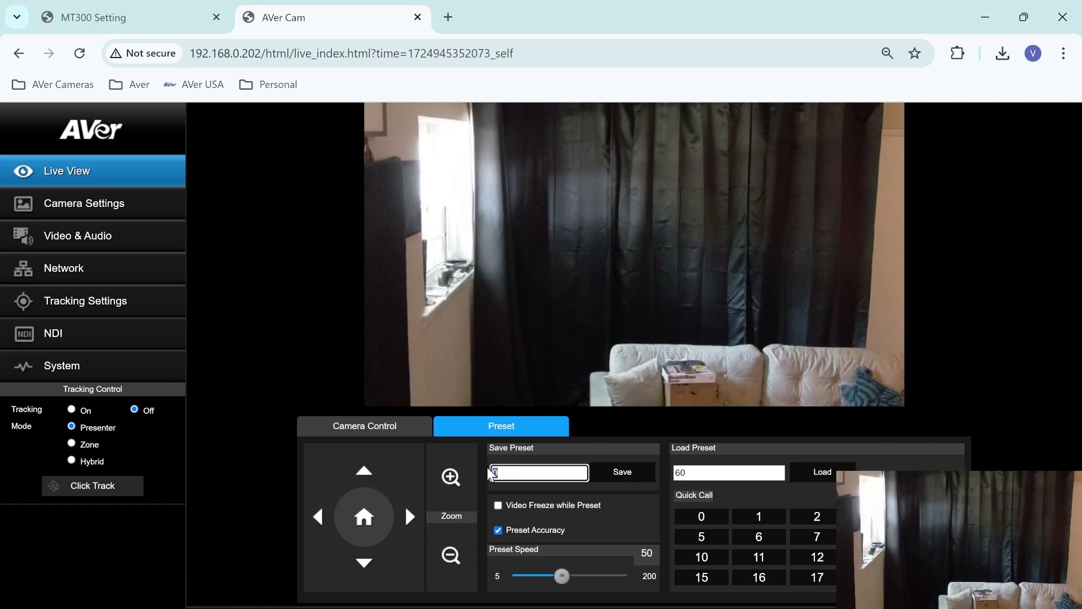
pyautogui.write('63')
pyautogui.click(628, 478)
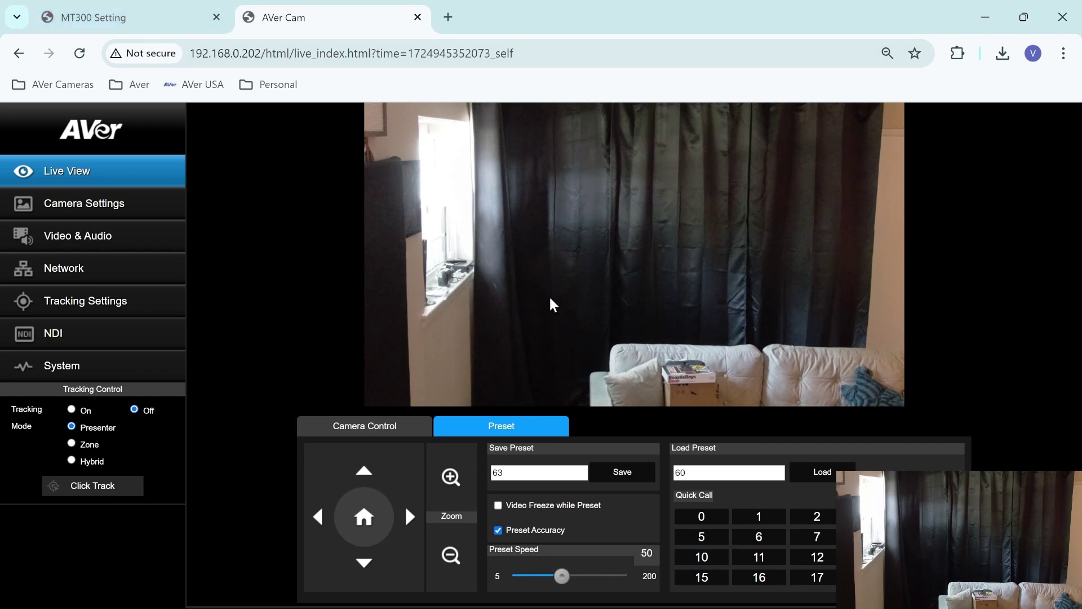
# Step: Pan right to the posters wall and save that view as preset 70
pyautogui.click(407, 520)
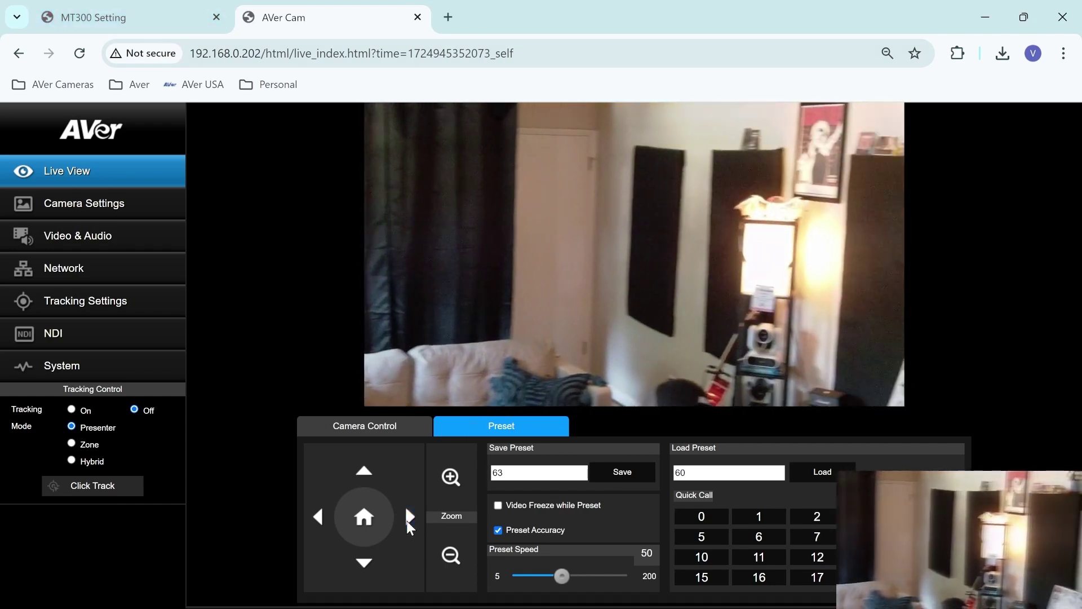
pyautogui.click(407, 520)
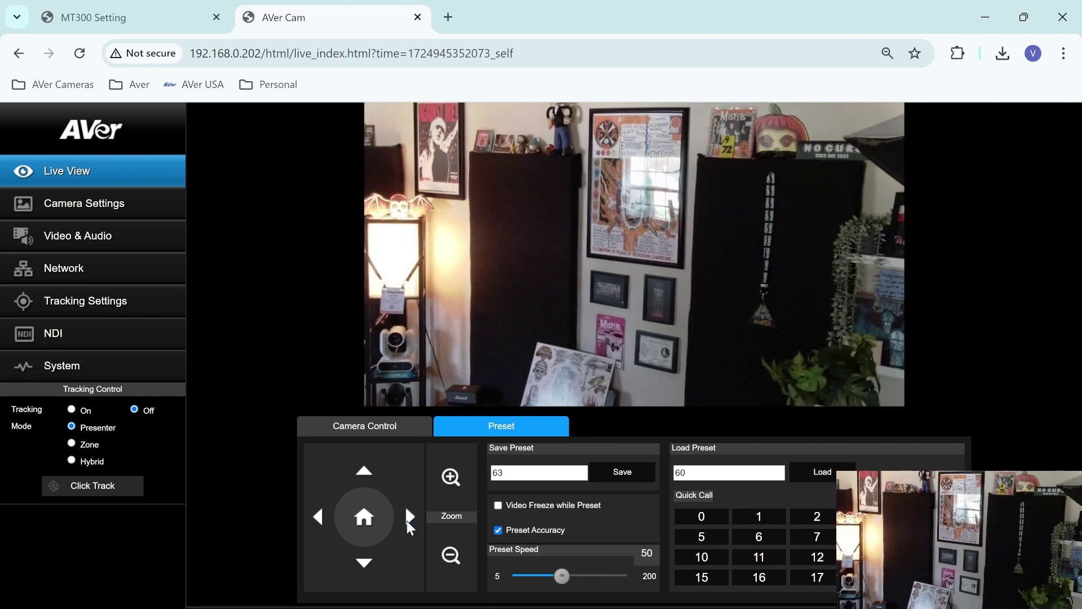
pyautogui.doubleClick(525, 470)
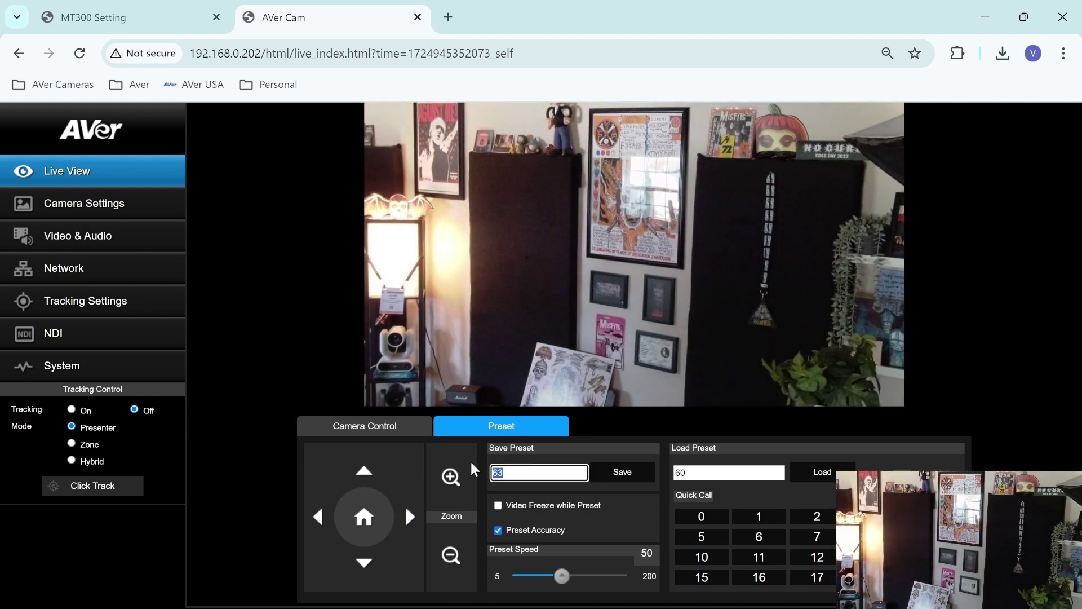
pyautogui.write('70')
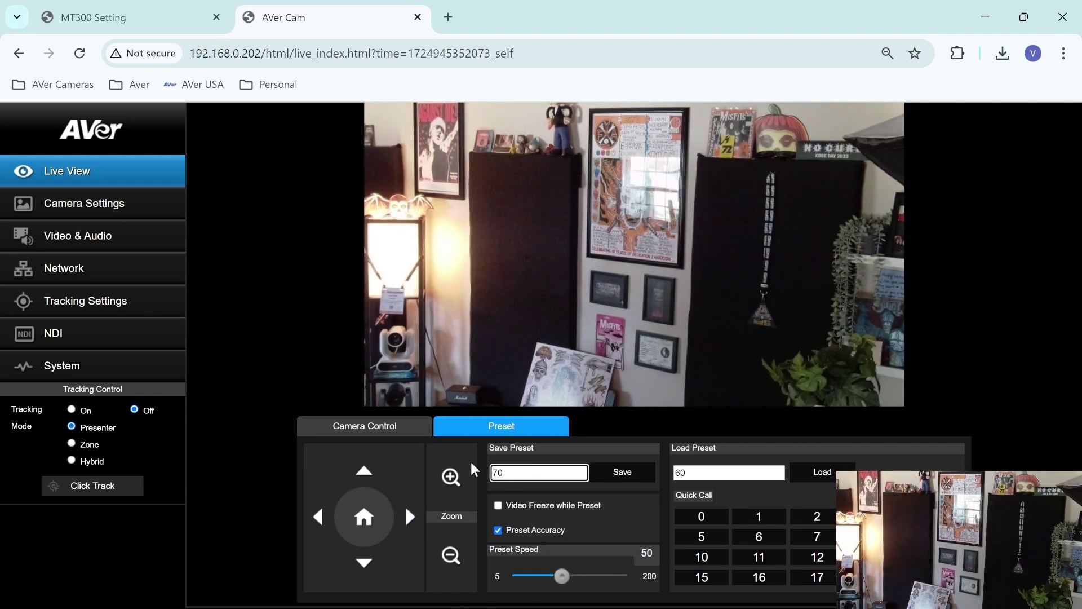
pyautogui.click(625, 473)
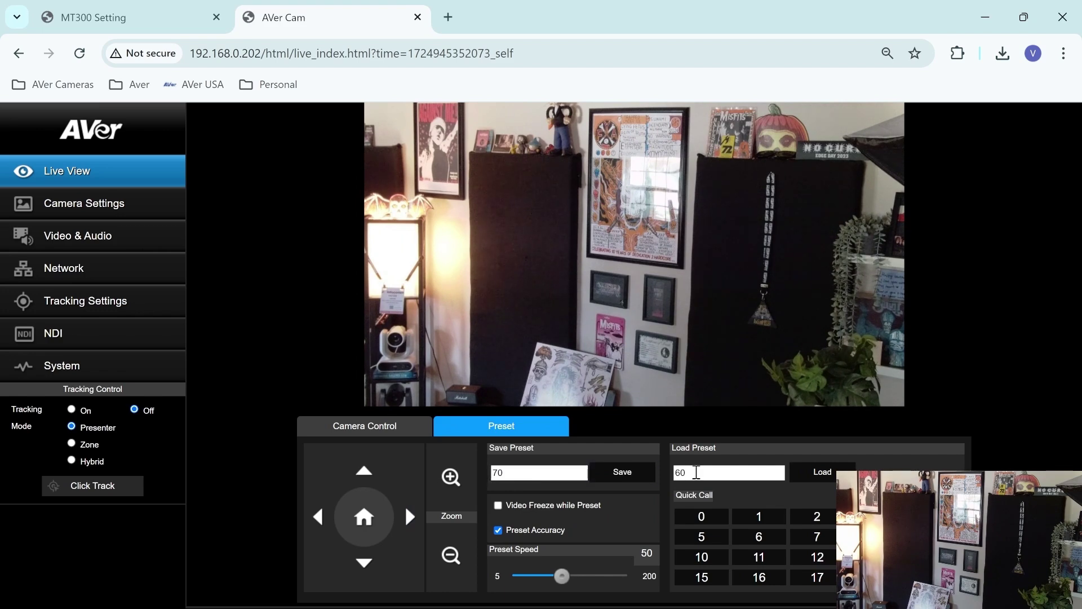
# Step: Recall presets 63 and 70 to confirm both views
pyautogui.click(697, 473)
pyautogui.press('BackSpace')
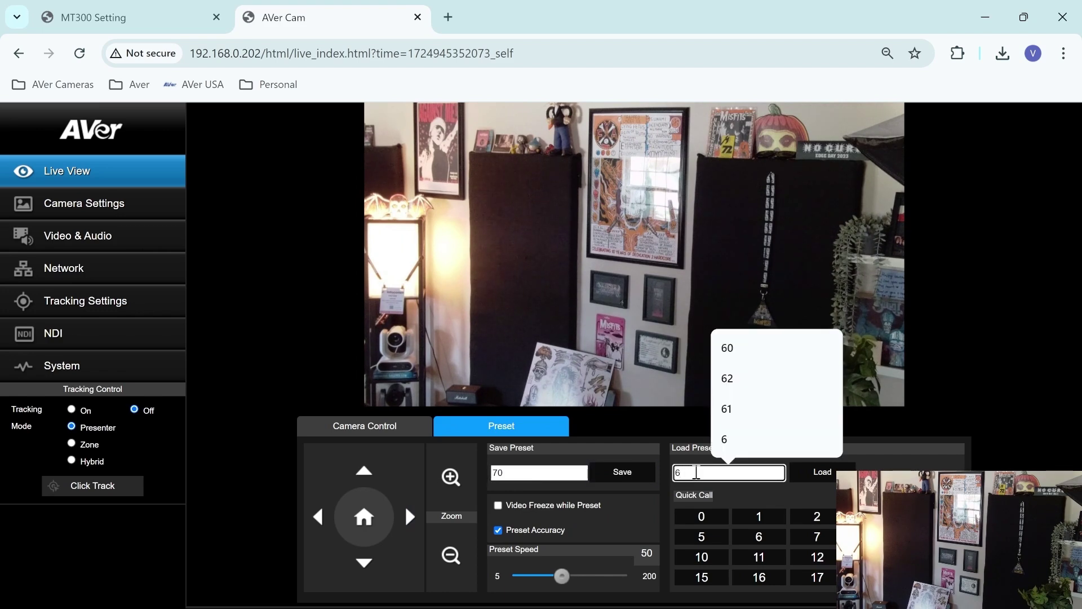
pyautogui.write('3')
pyautogui.click(820, 472)
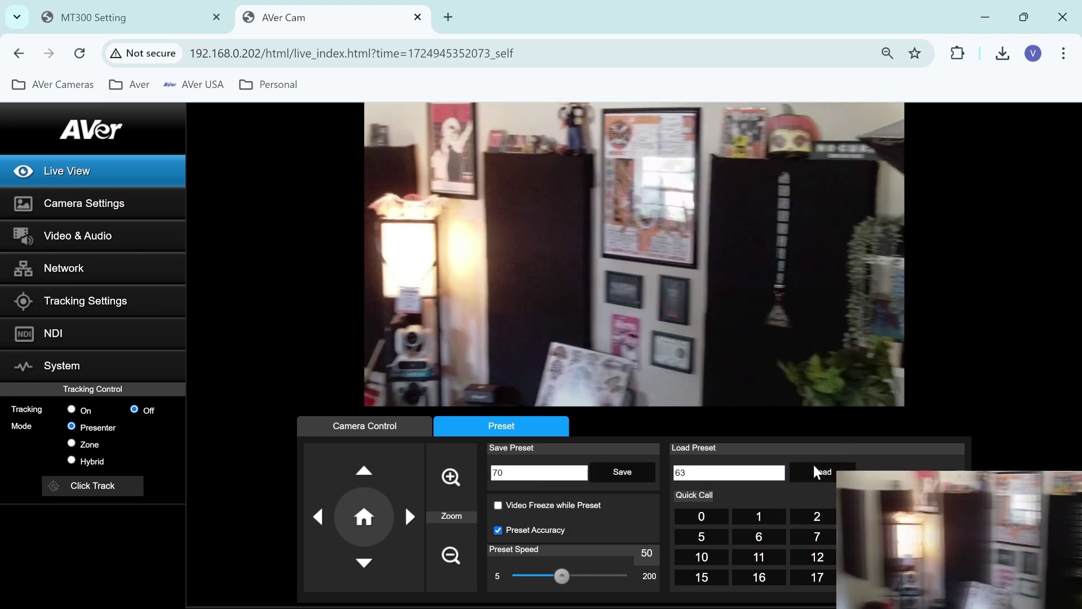
pyautogui.doubleClick(724, 471)
pyautogui.press('BackSpace')
pyautogui.write('7')
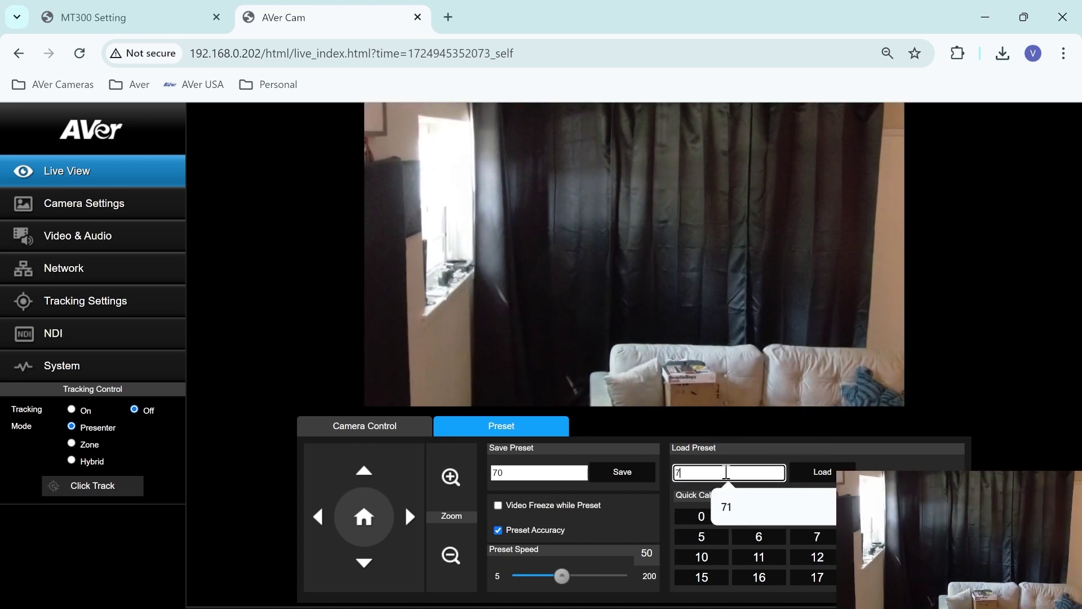
pyautogui.write('0')
pyautogui.click(810, 478)
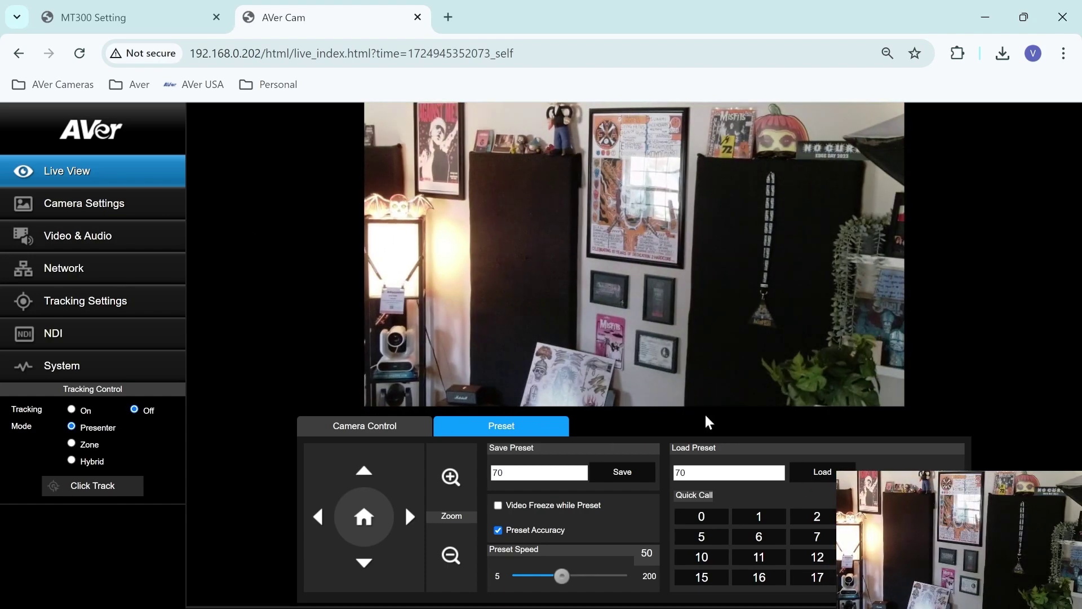
# Step: In TR's channel table, set Channel 4's camera to Preset 63 and Channel 1's to Preset 70
pyautogui.click(97, 26)
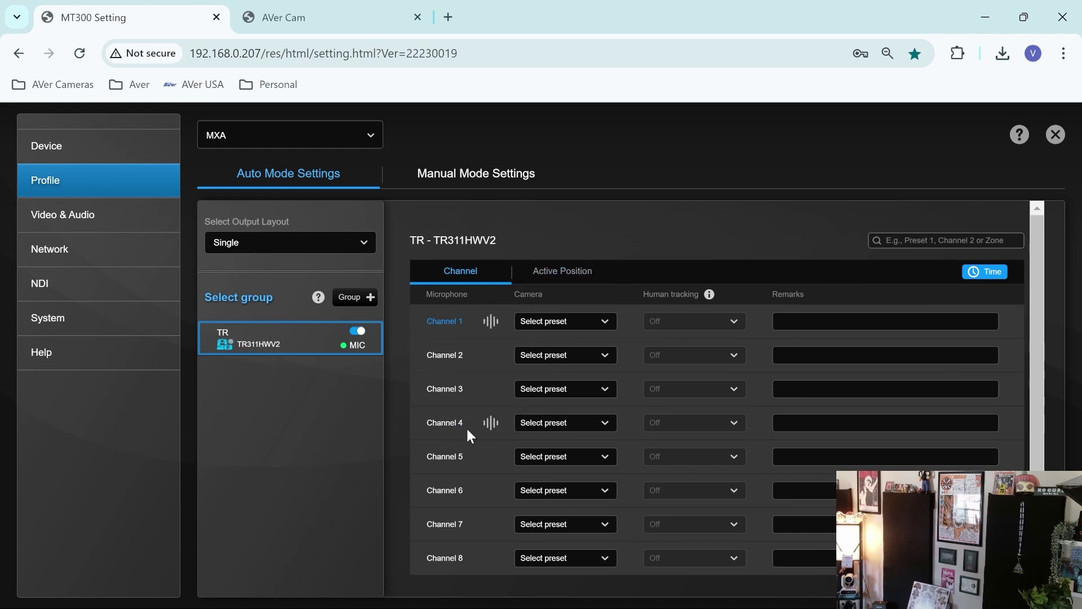
pyautogui.click(528, 423)
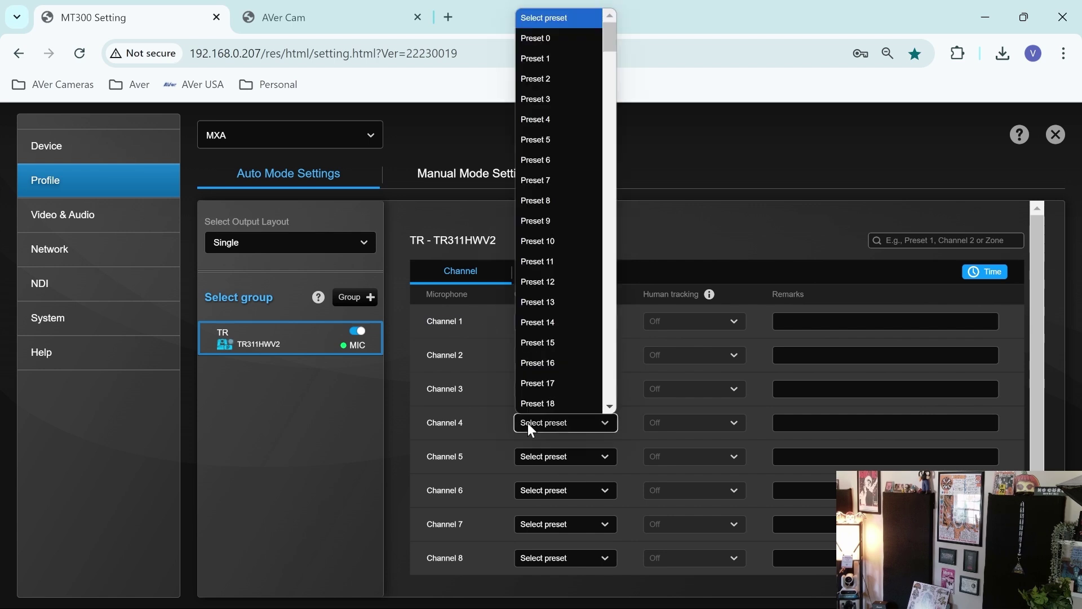
pyautogui.scroll(-8, 557, 298)
pyautogui.scroll(-8, 560, 304)
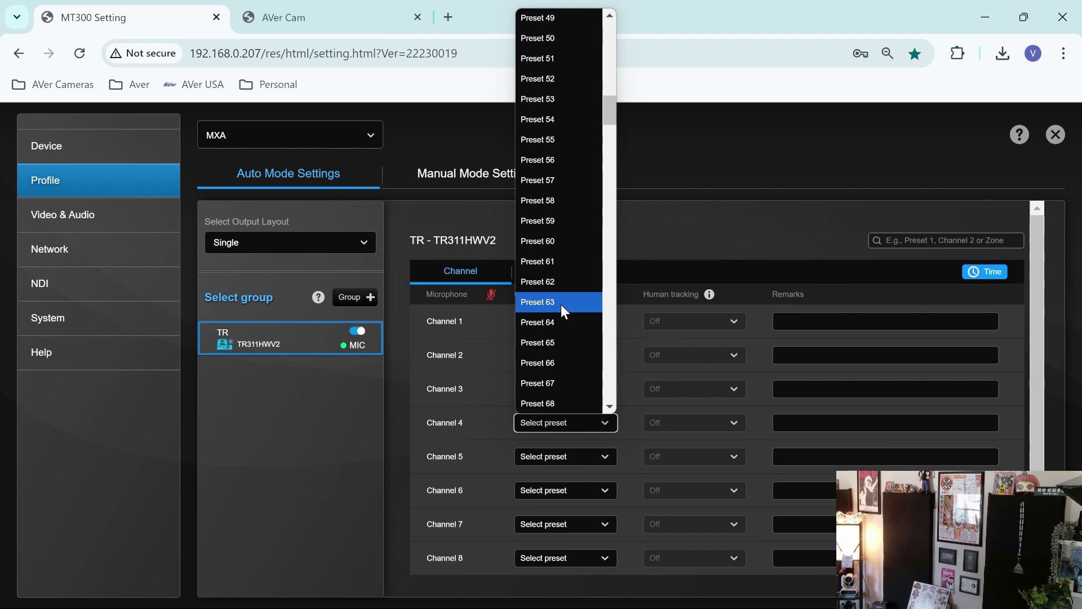
pyautogui.click(562, 305)
pyautogui.click(573, 315)
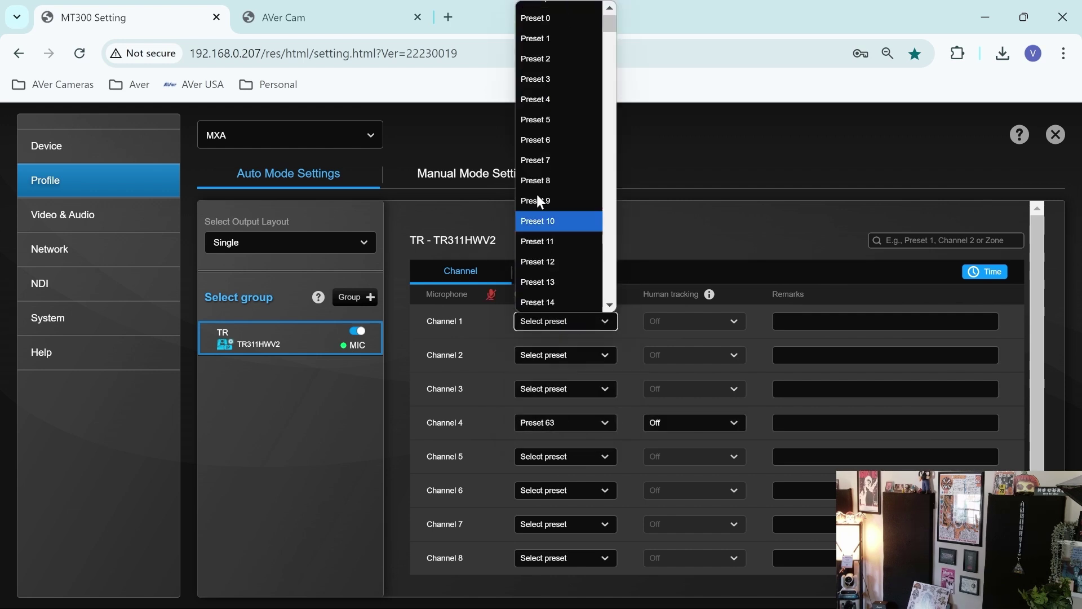
pyautogui.scroll(-6, 563, 222)
pyautogui.scroll(-10, 563, 222)
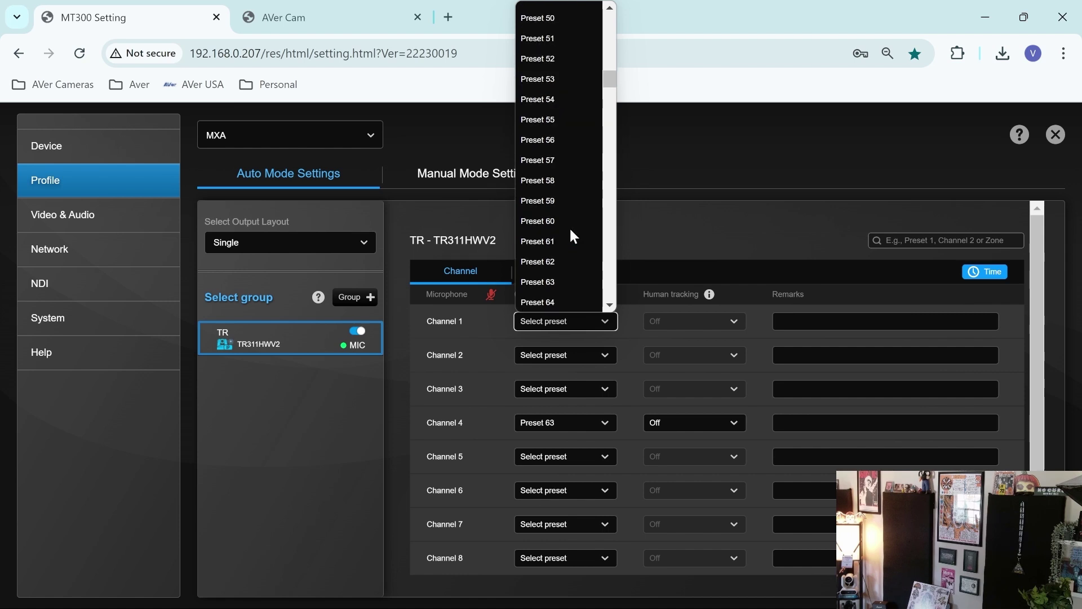
pyautogui.scroll(-2, 573, 238)
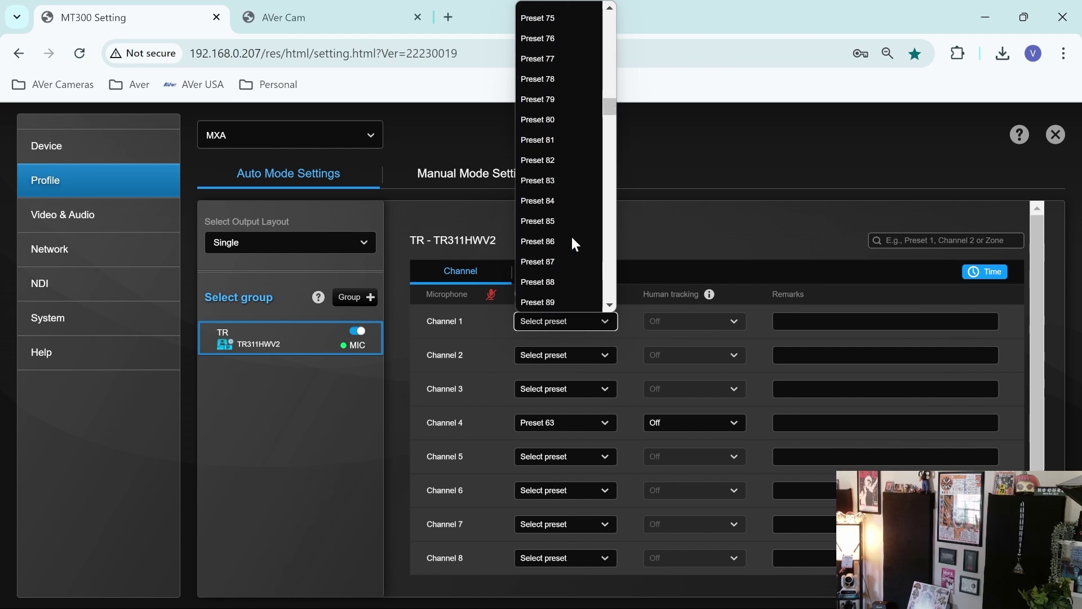
pyautogui.scroll(2, 572, 238)
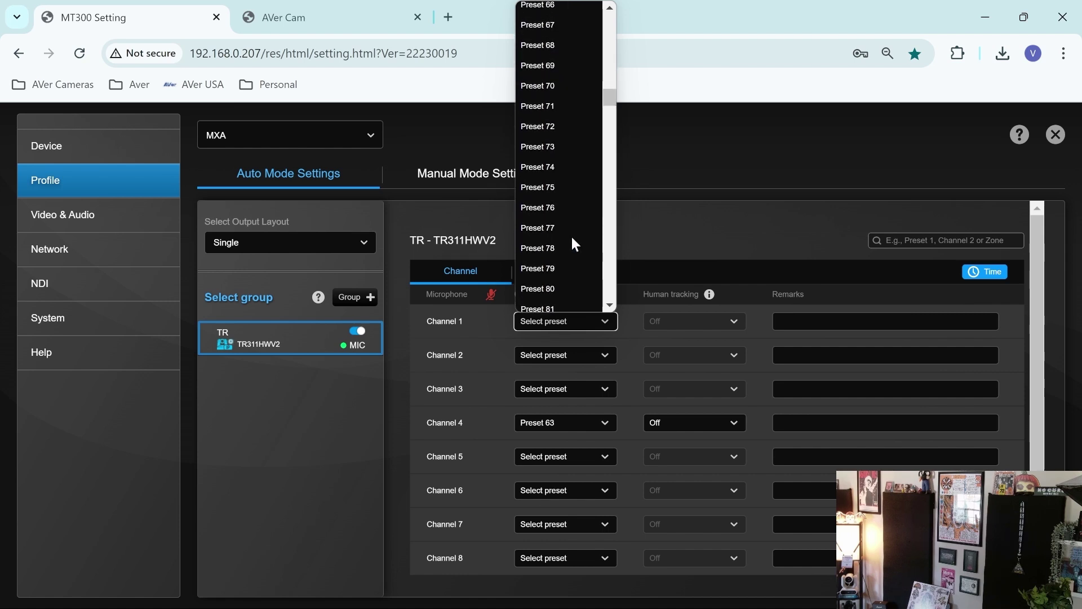
pyautogui.click(563, 91)
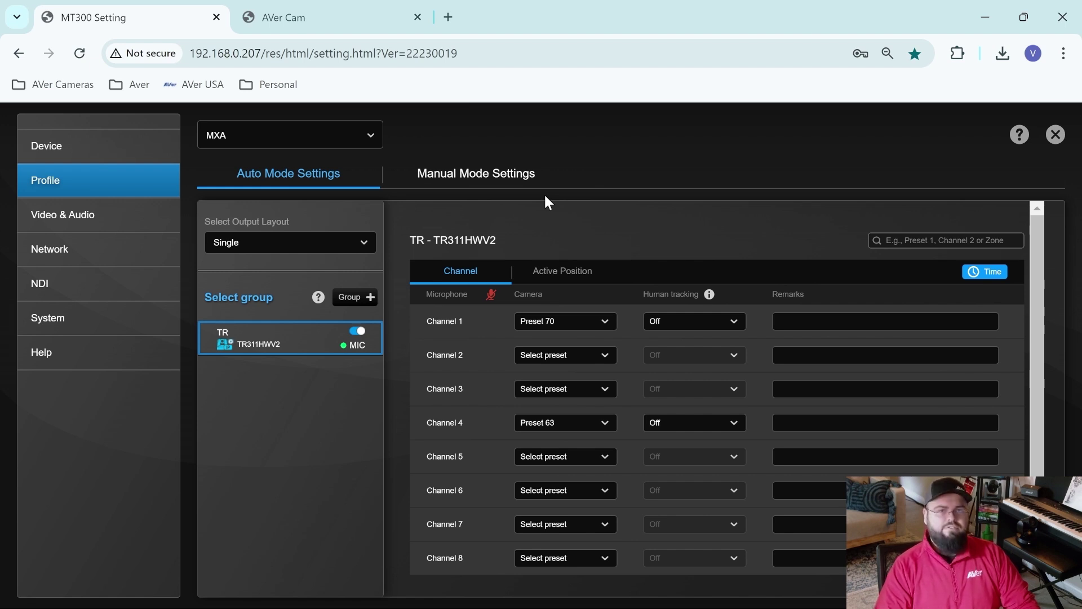
# Step: Create group 'PTZ' with camera PTZ310UNV2, microphone Shure 310 and default 8 channels
pyautogui.click(355, 300)
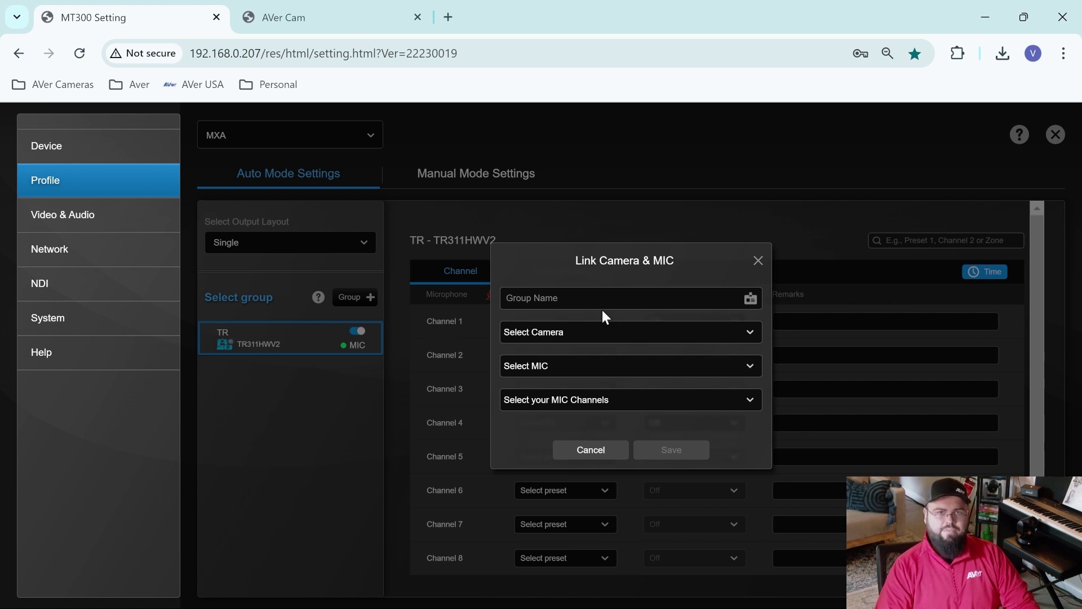
pyautogui.click(574, 333)
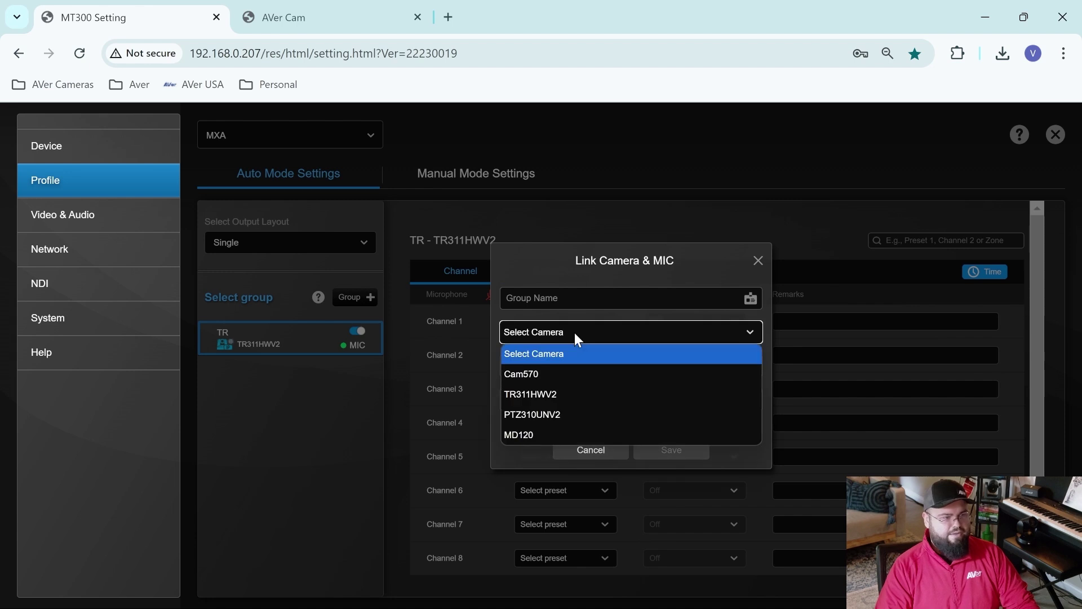
pyautogui.click(577, 412)
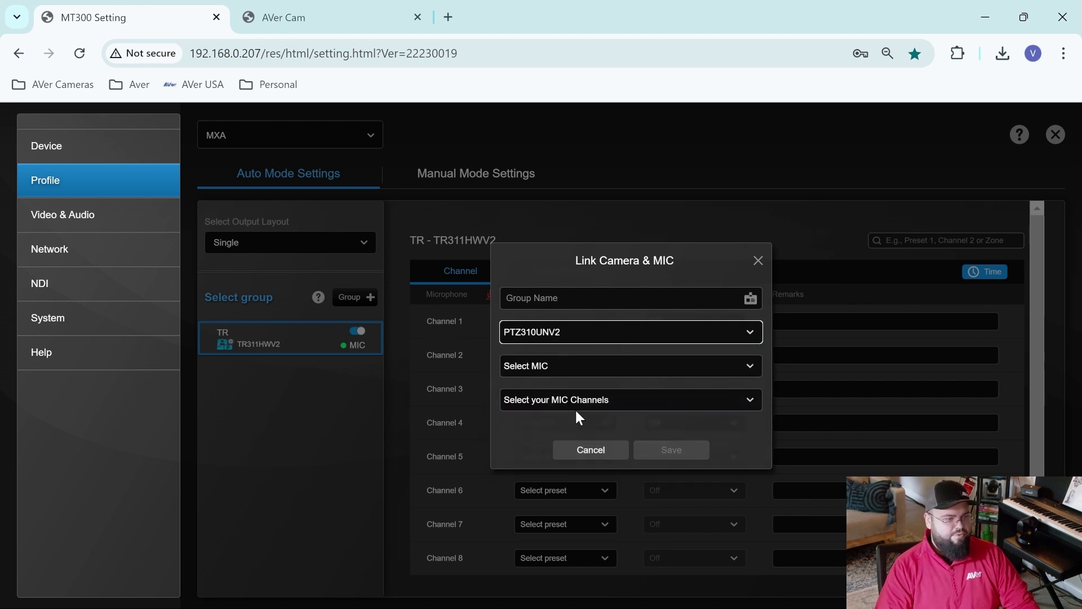
pyautogui.click(549, 366)
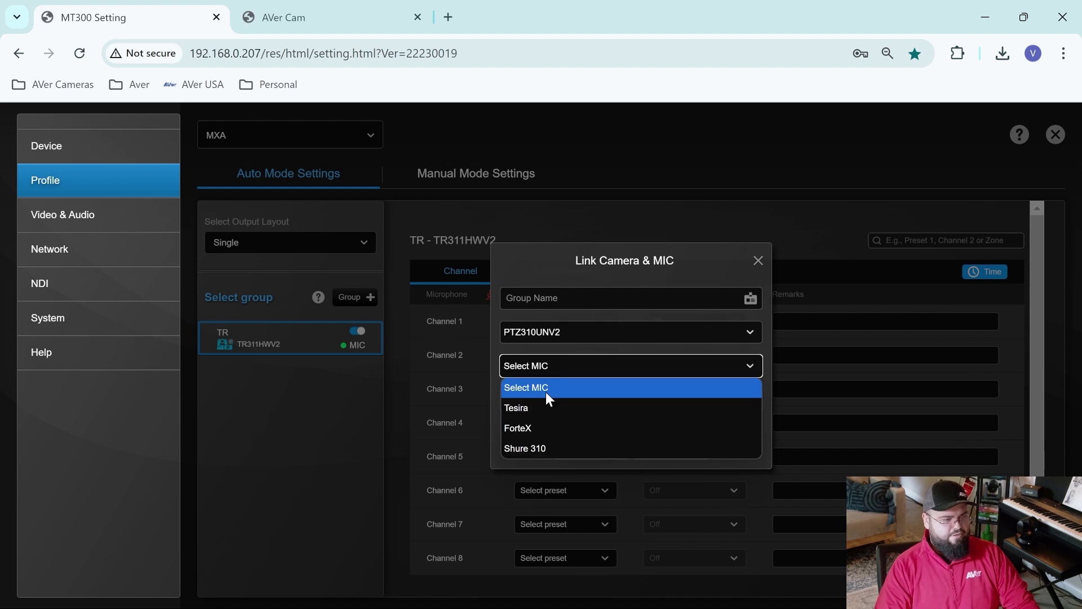
pyautogui.click(566, 446)
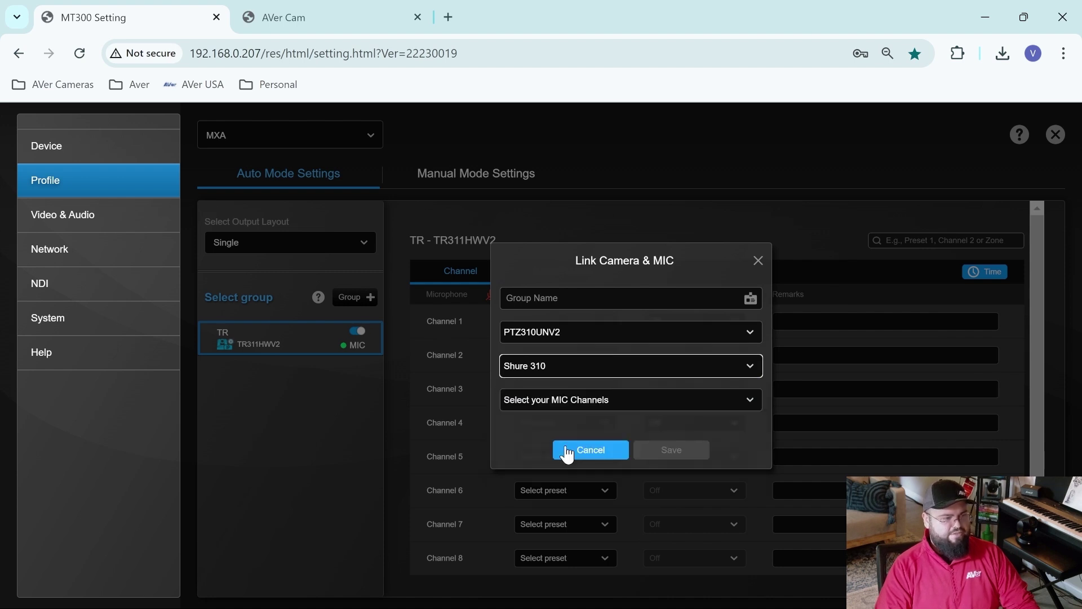
pyautogui.click(585, 399)
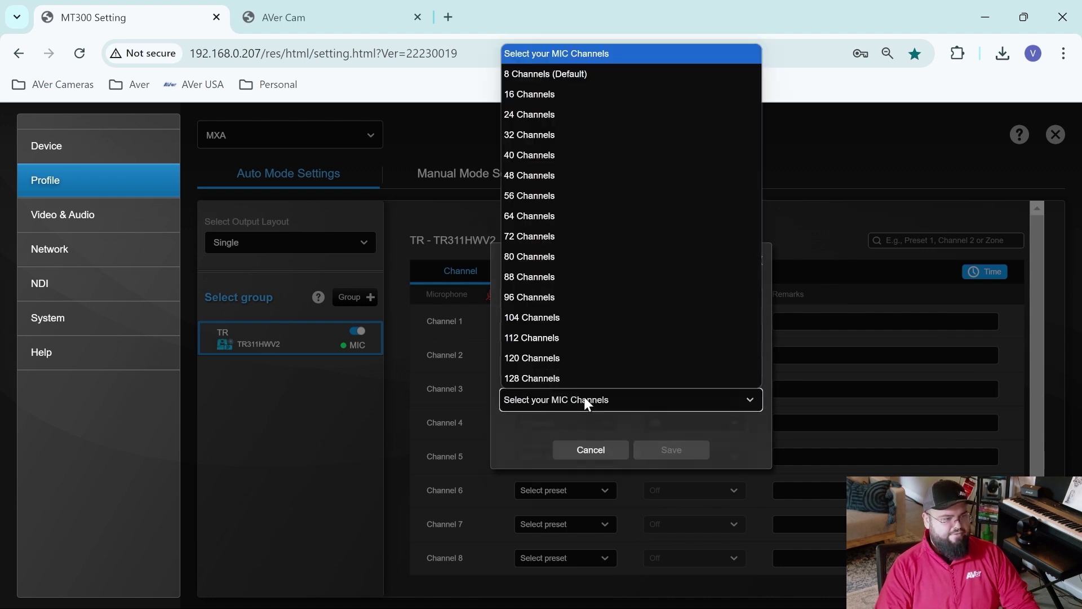
pyautogui.click(540, 75)
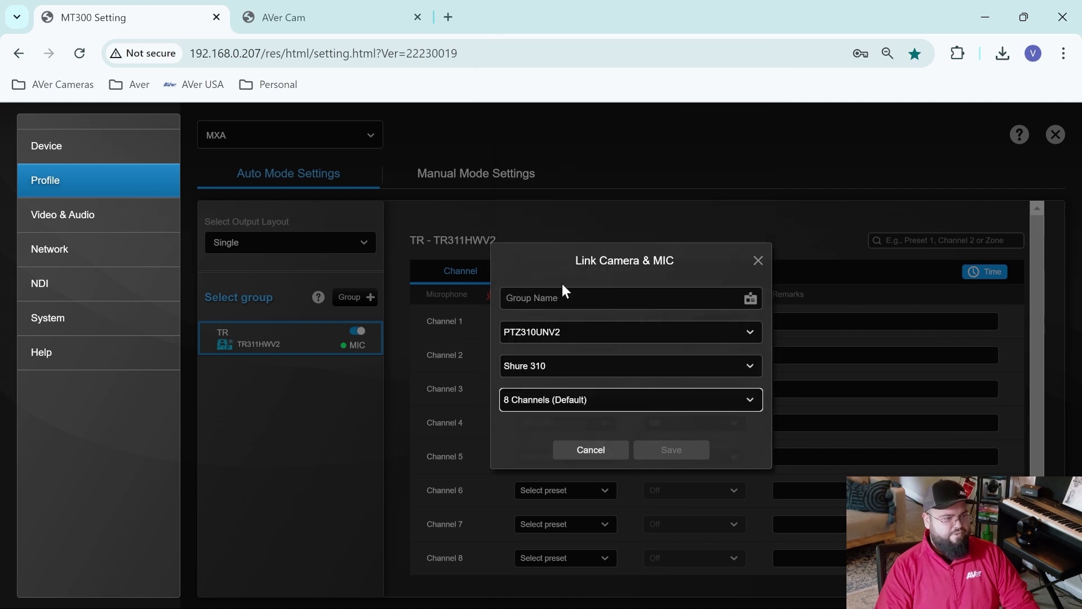
pyautogui.click(563, 298)
pyautogui.write('PTB')
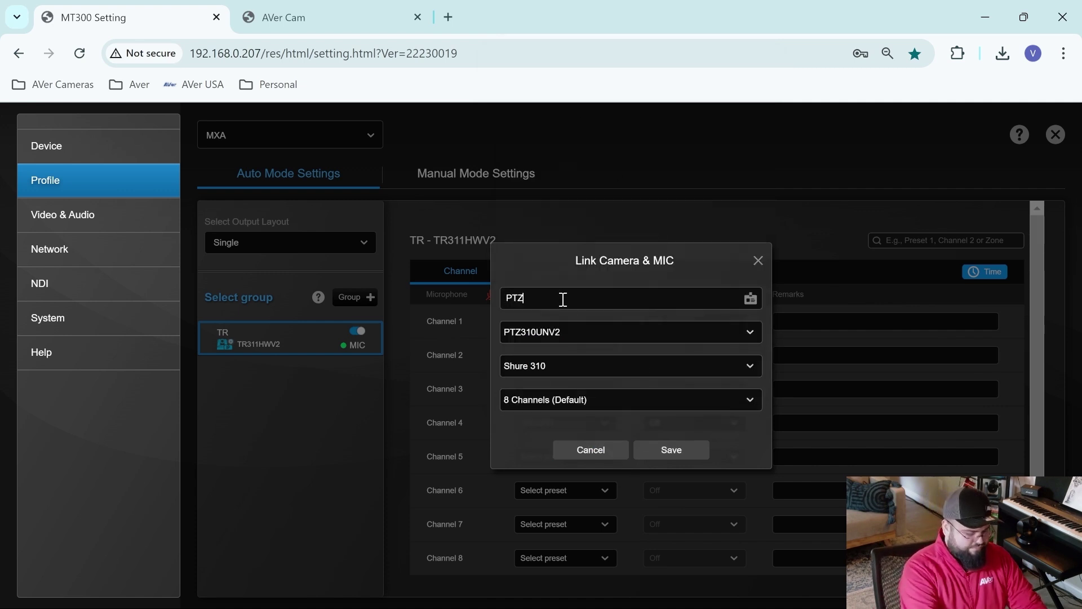
pyautogui.press('BackSpace')
pyautogui.write('Z')
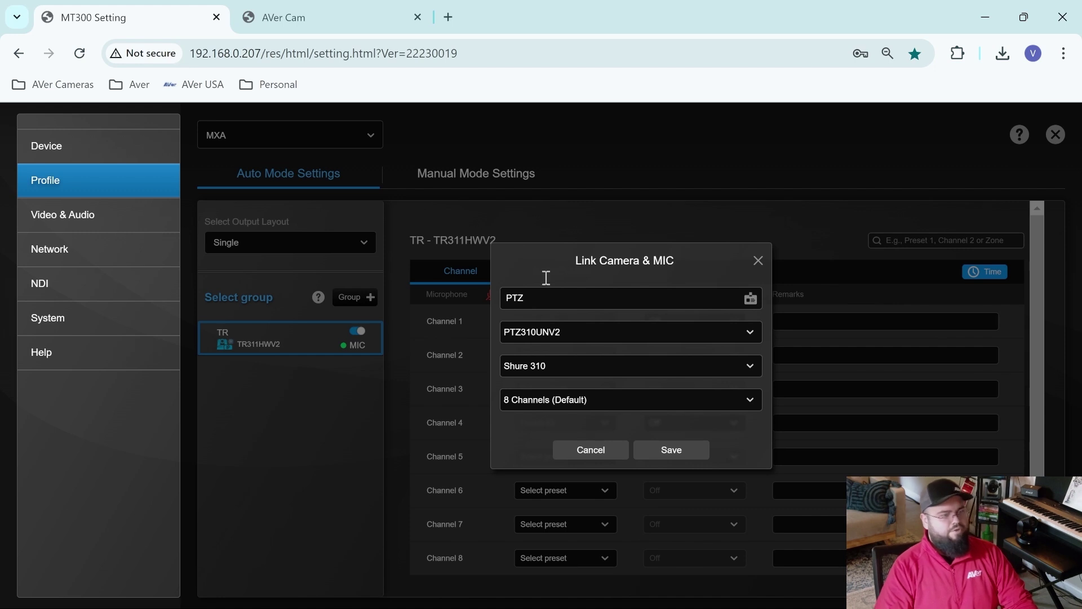
pyautogui.click(677, 451)
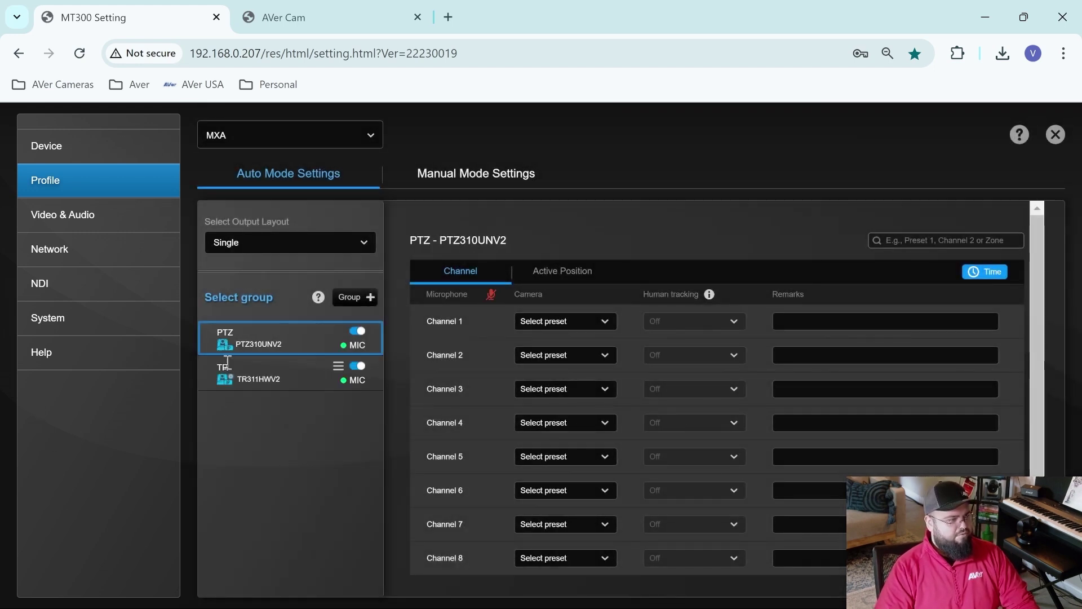
# Step: Select the TR group to show its presets: Channel 1 on Preset 70, Channel 4 on Preset 63
pyautogui.moveTo(221, 346)
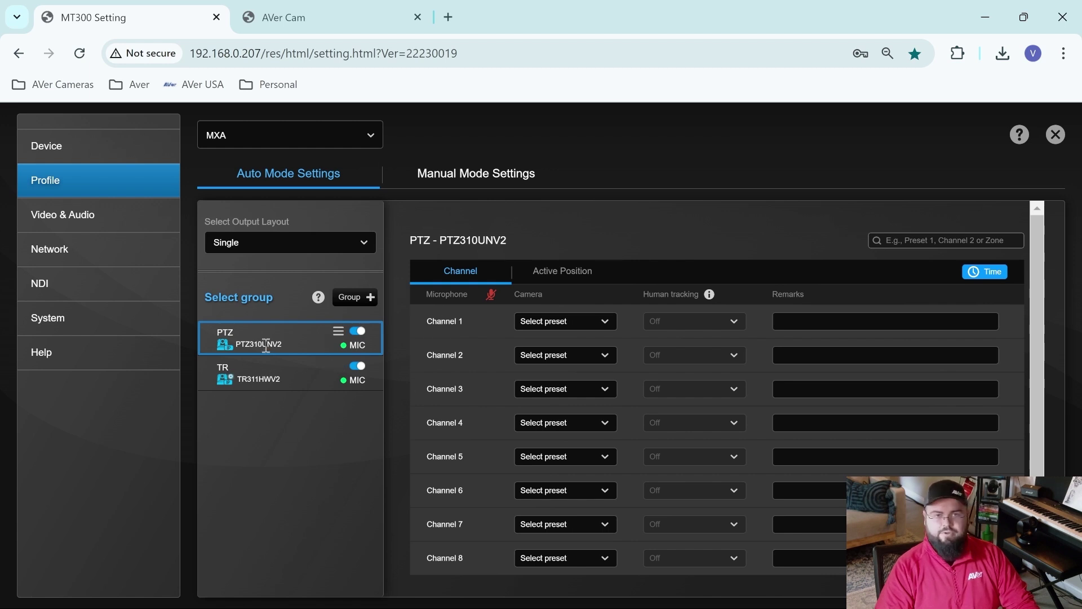
pyautogui.click(270, 381)
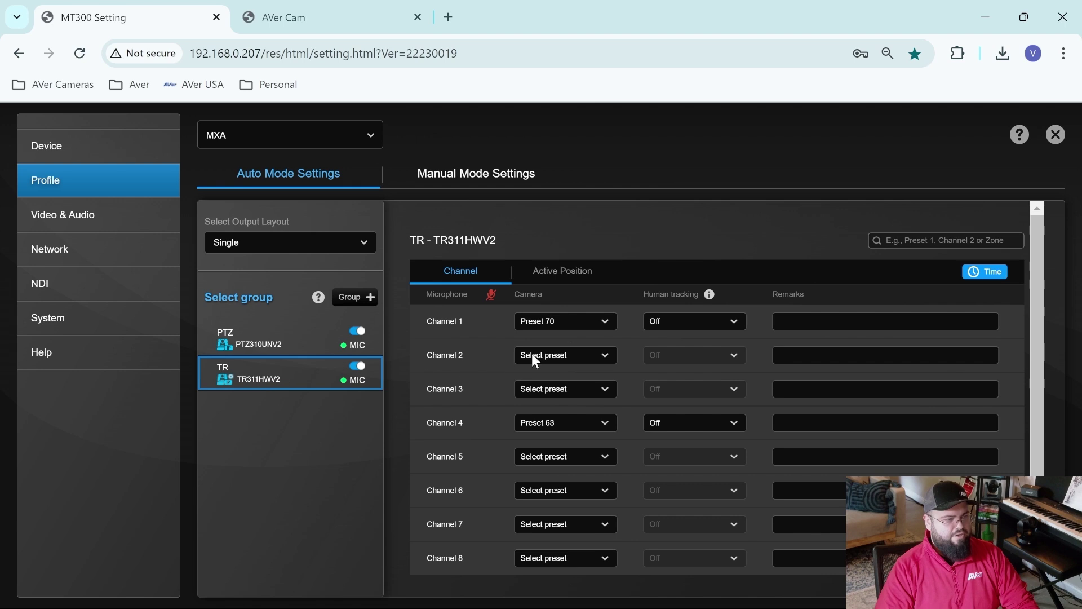
pyautogui.click(567, 319)
# Step: Reset the TR group's Channel 1 camera to Select preset, leaving it unassigned
pyautogui.scroll(15, 573, 218)
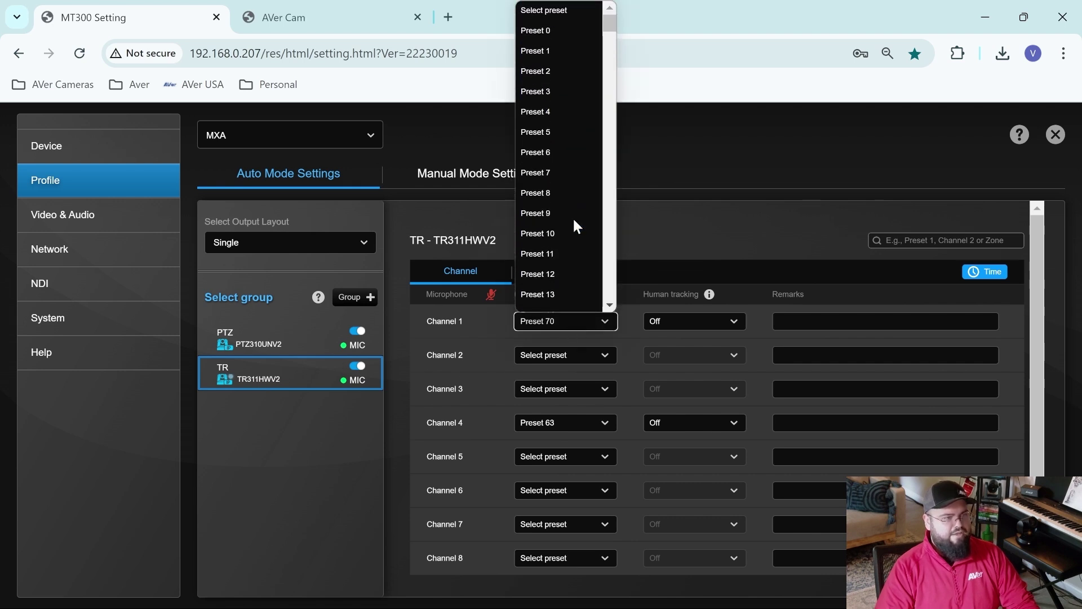
pyautogui.click(573, 14)
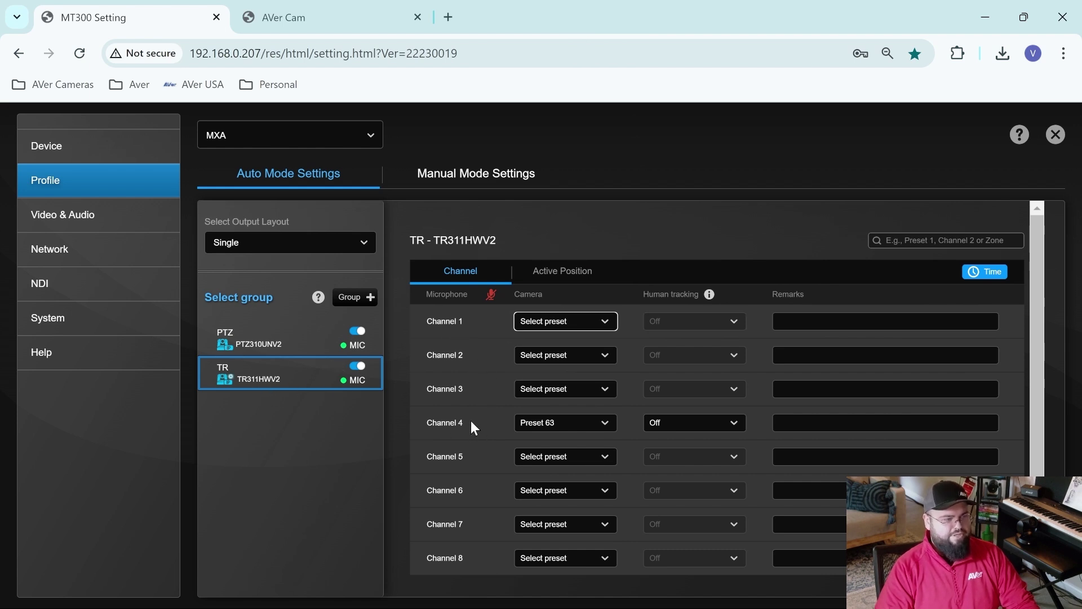
pyautogui.moveTo(467, 422); pyautogui.dragTo(424, 420)
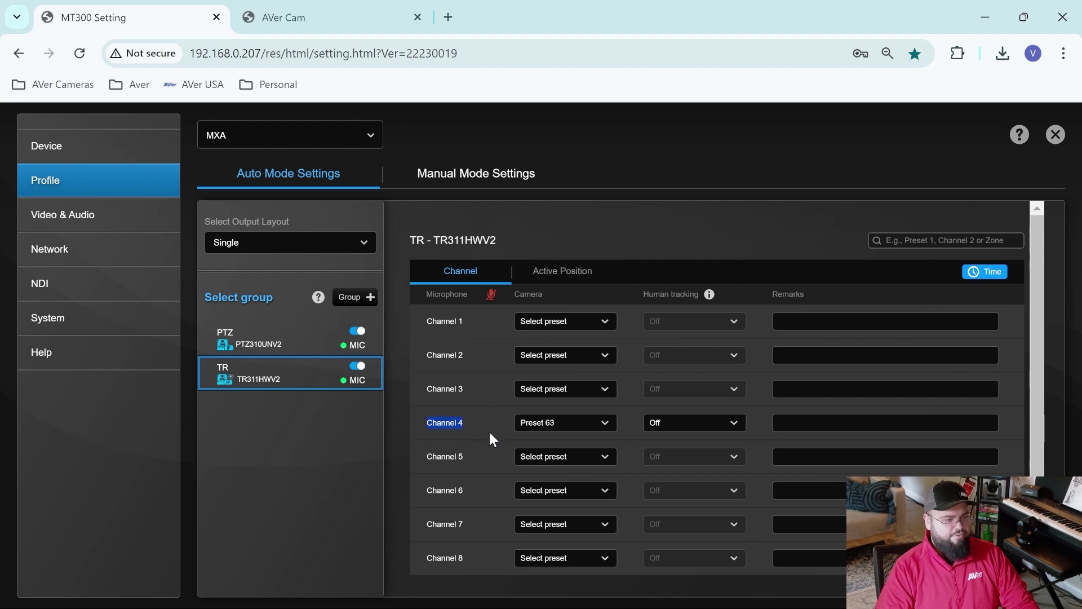
# Step: Assign Preset 8 to Channel 1 of the PTZ group
pyautogui.click(273, 336)
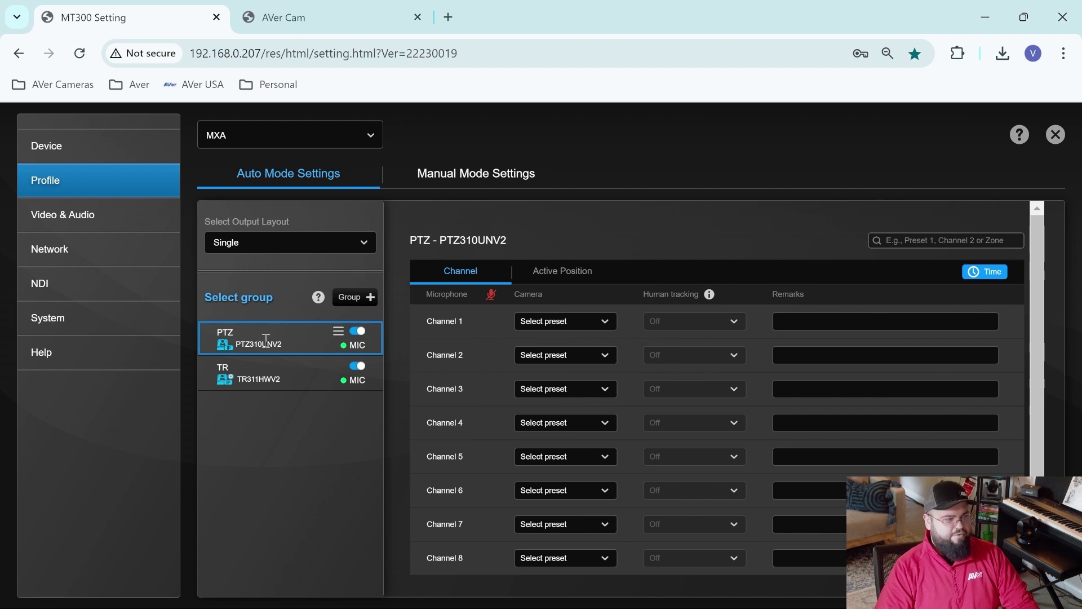
pyautogui.click(549, 323)
pyautogui.click(637, 148)
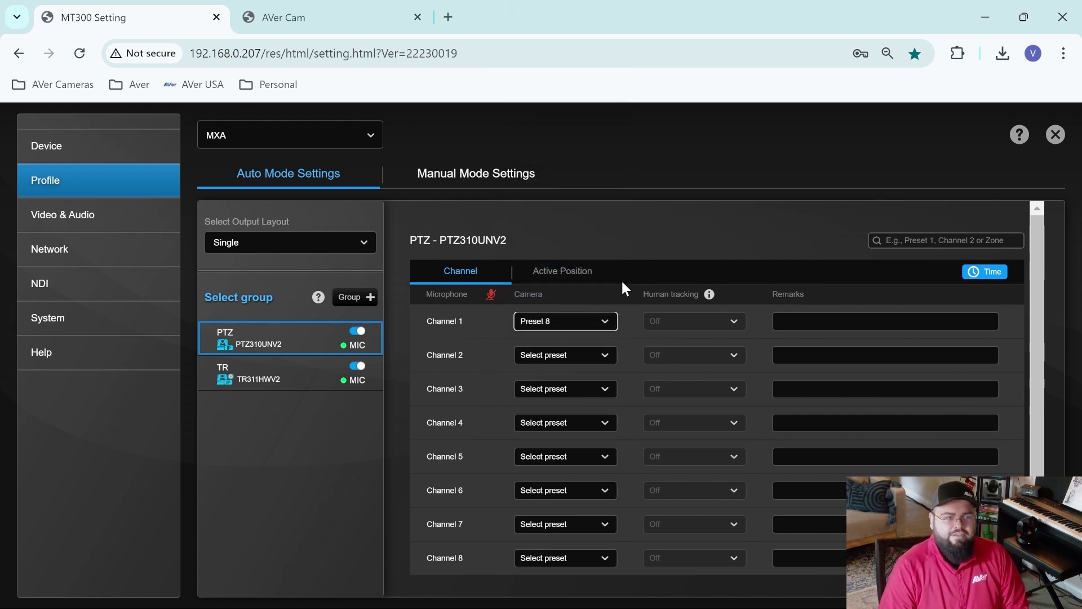
# Step: Switch between the TR and PTZ groups, ending on TR's table with only Channel 4 at Preset 63
pyautogui.click(269, 372)
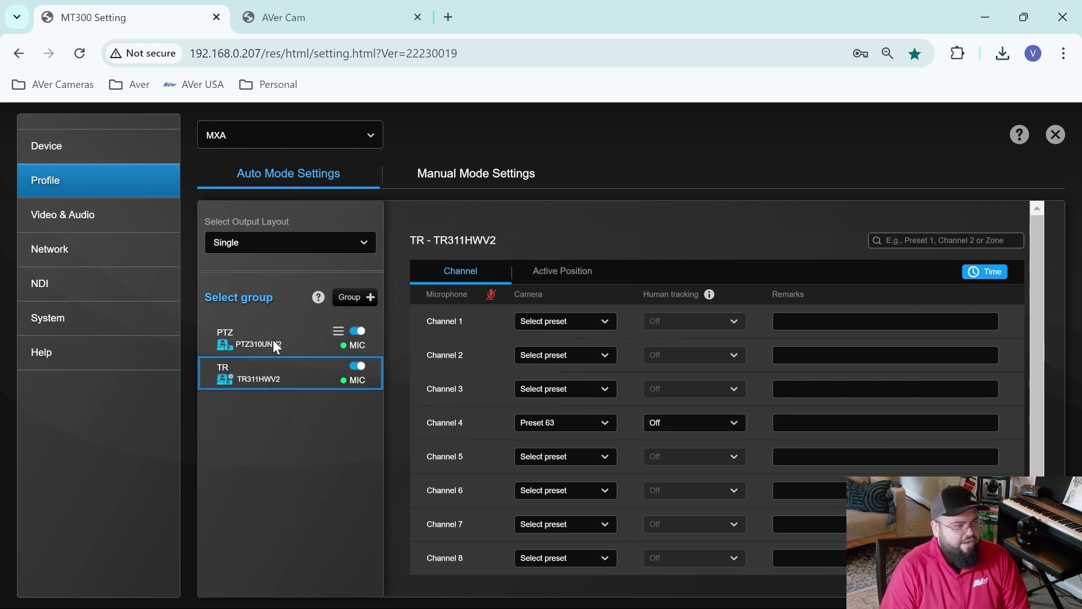
pyautogui.click(273, 339)
pyautogui.click(265, 370)
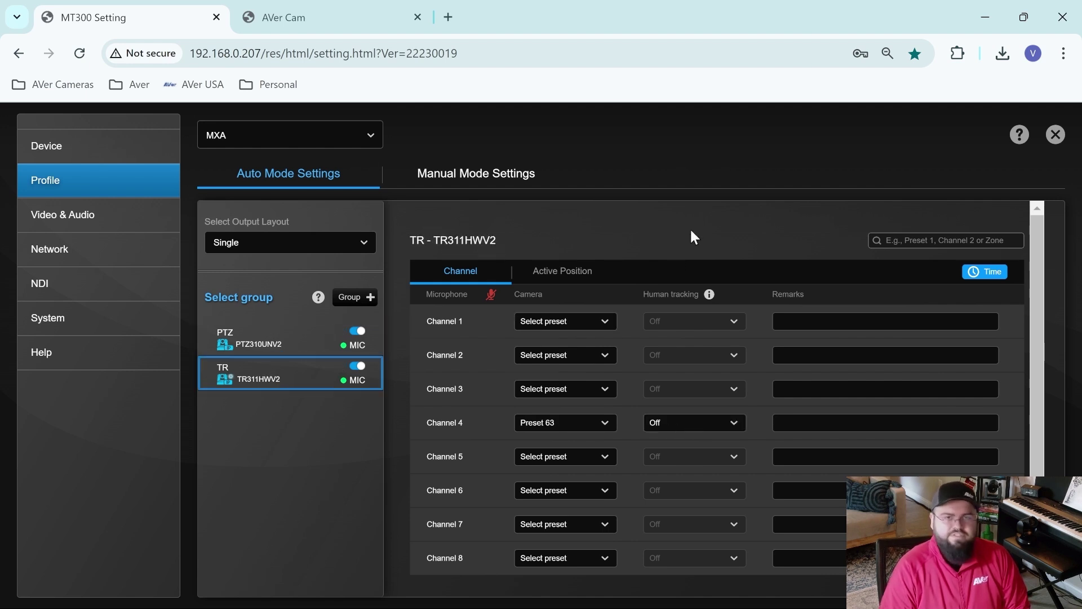